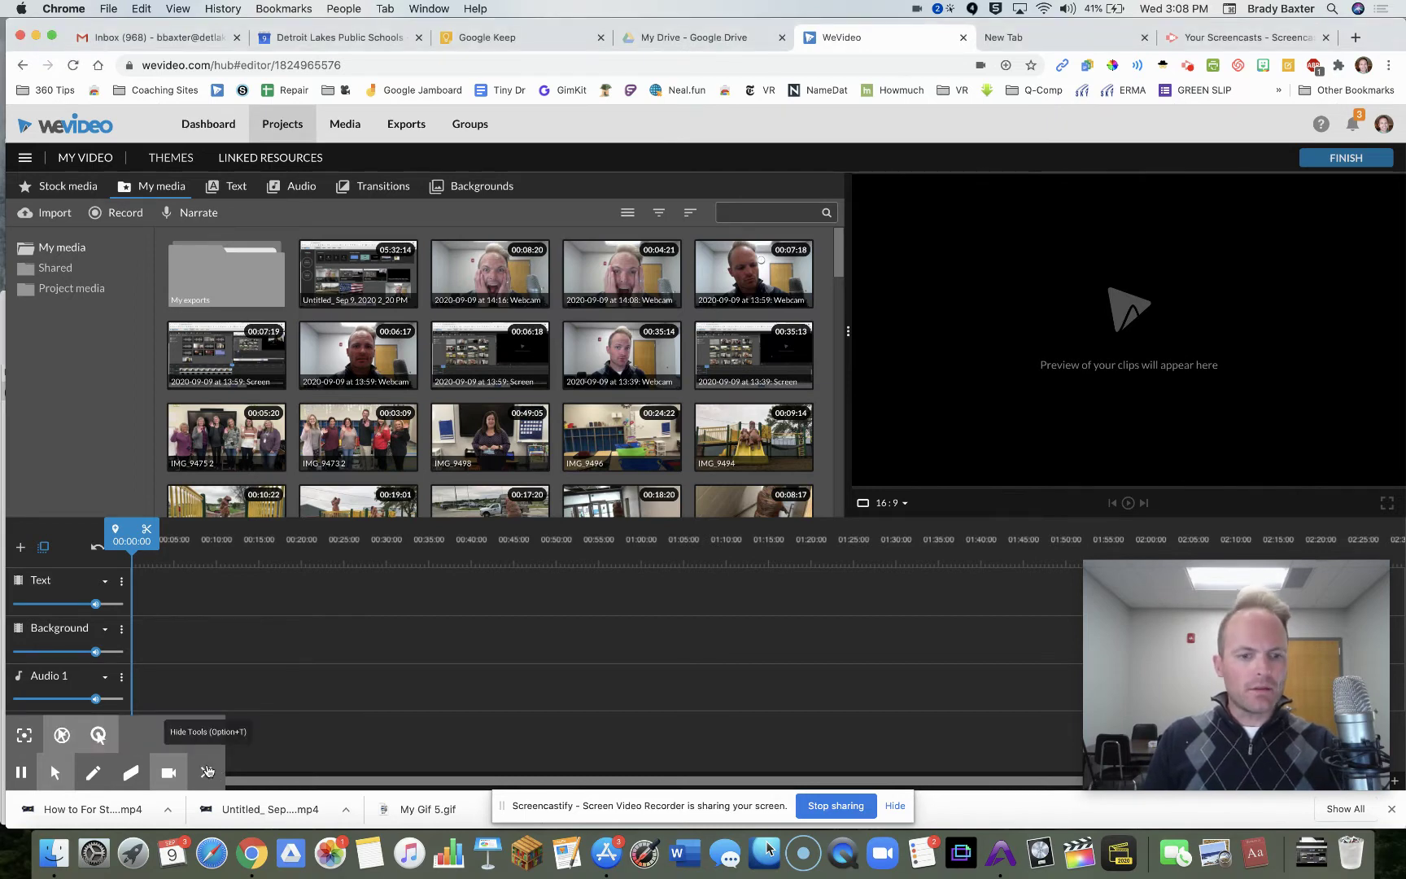
- Record a roughly 9-second webcam-only clip holding up a can and water bottle, and save it
left_click(207, 771)
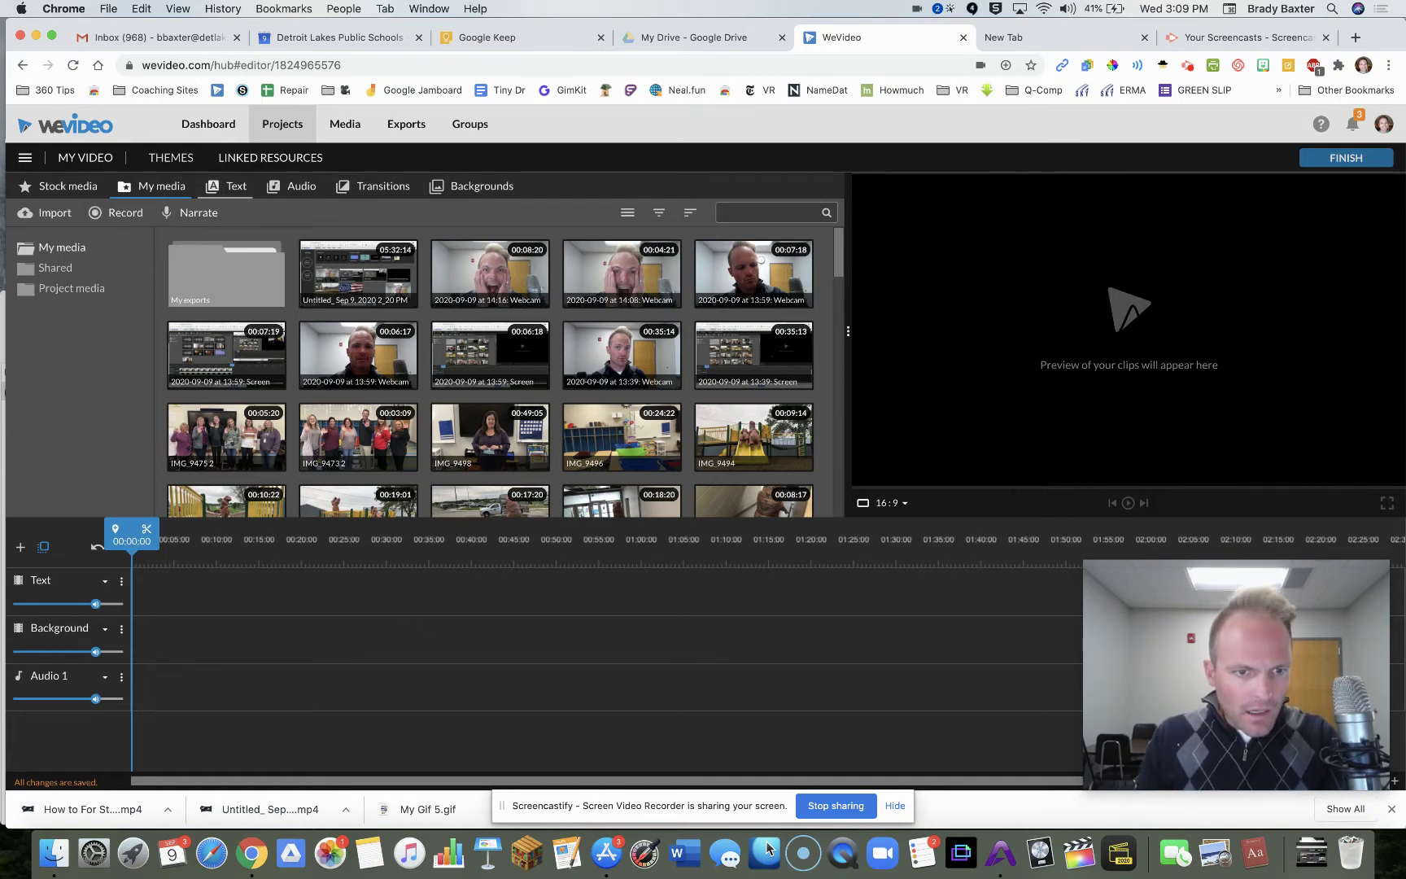
left_click(122, 215)
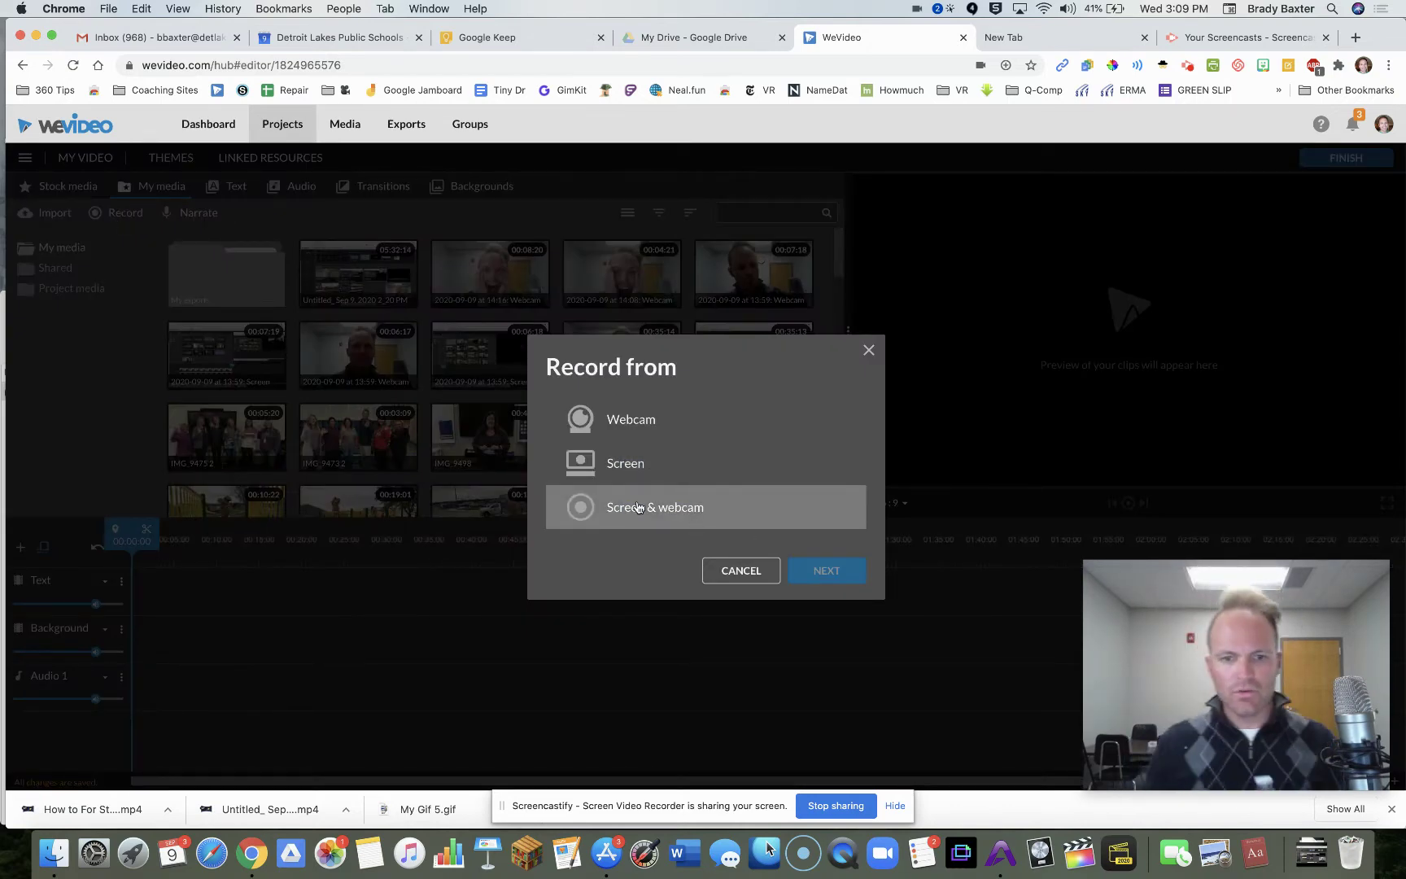
left_click(607, 429)
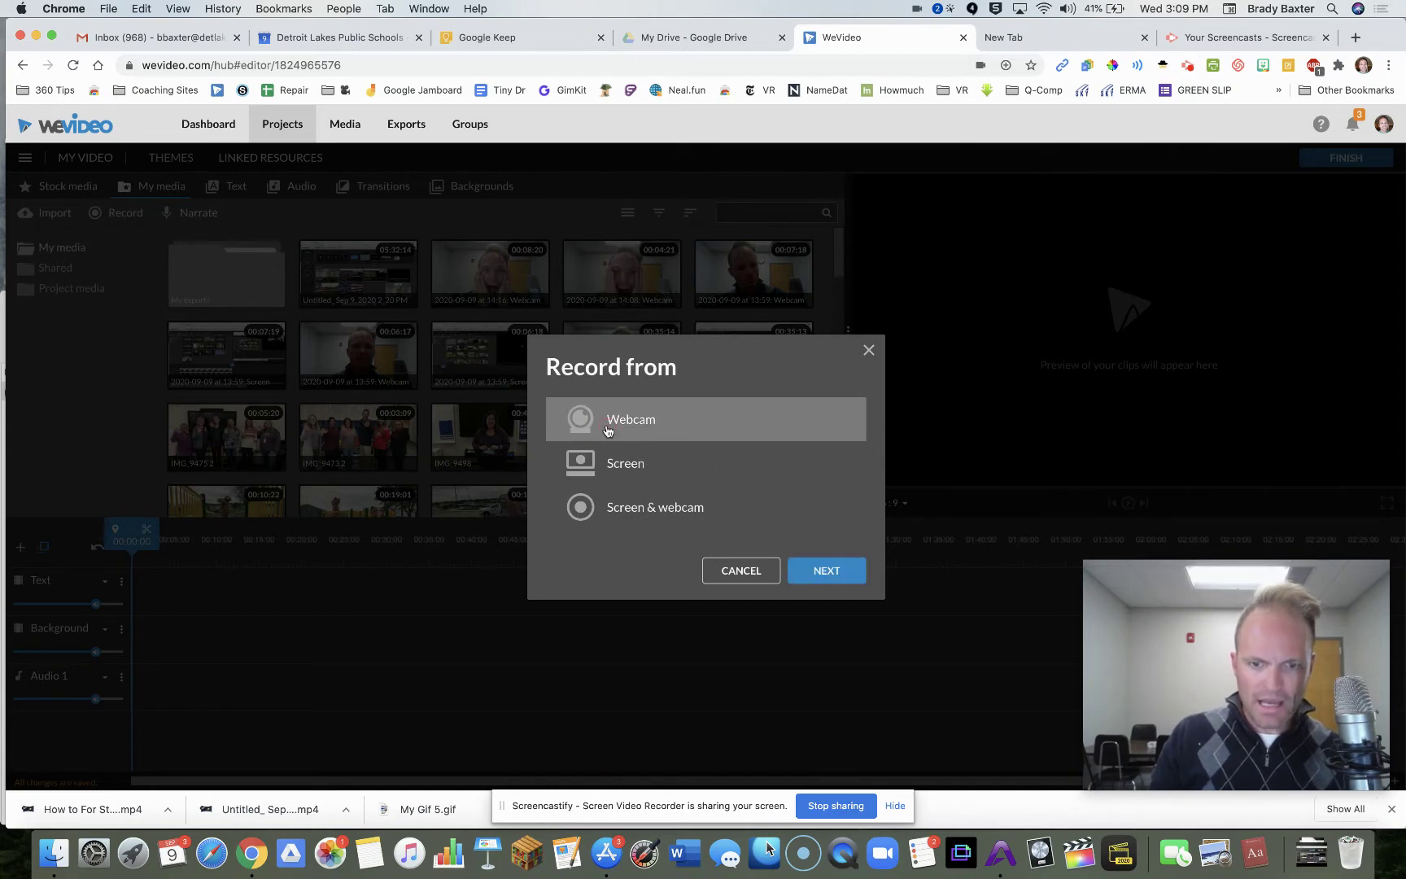
left_click(838, 570)
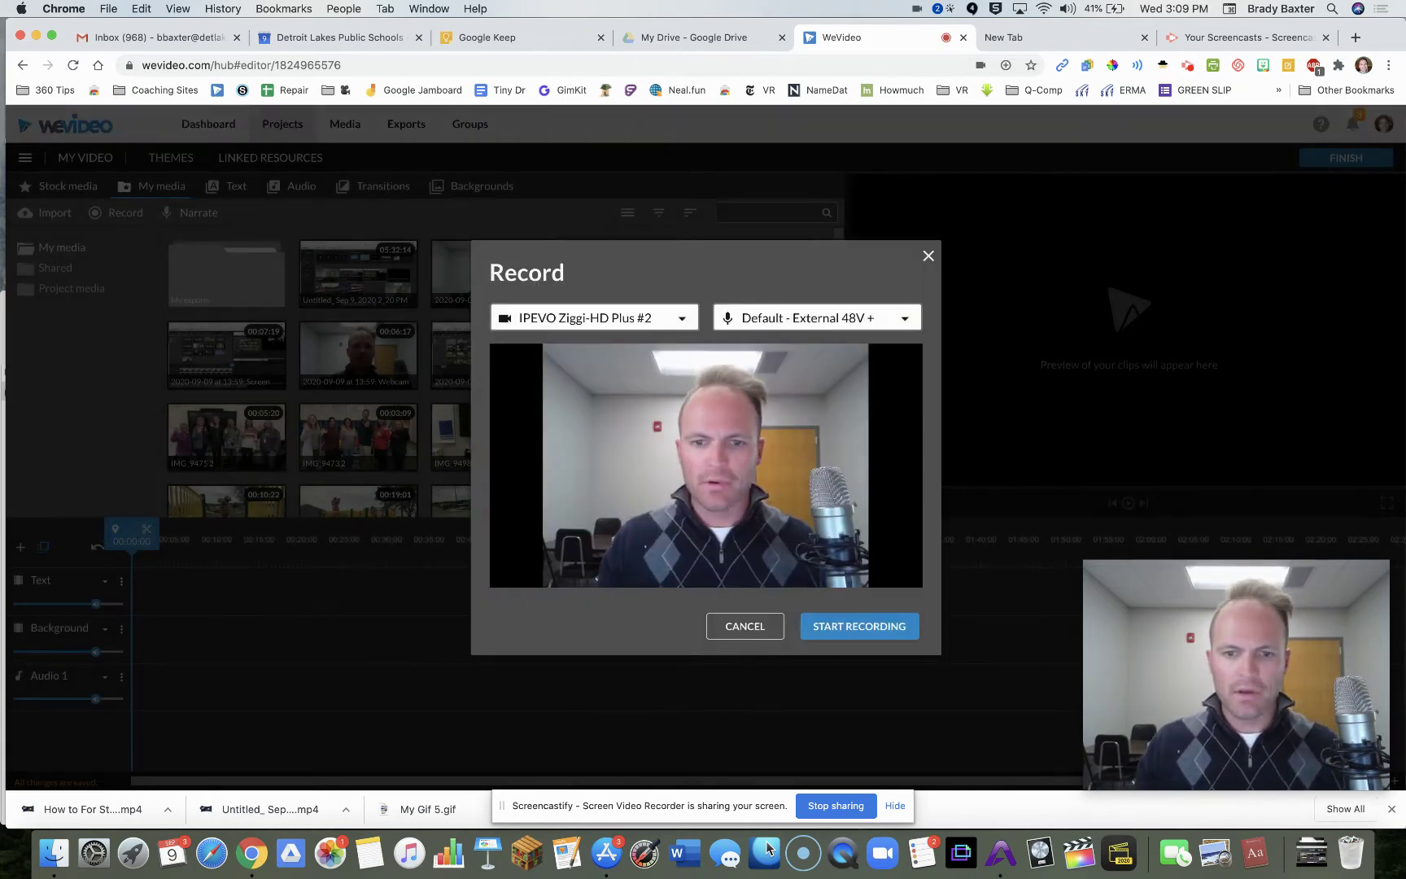
left_click(859, 626)
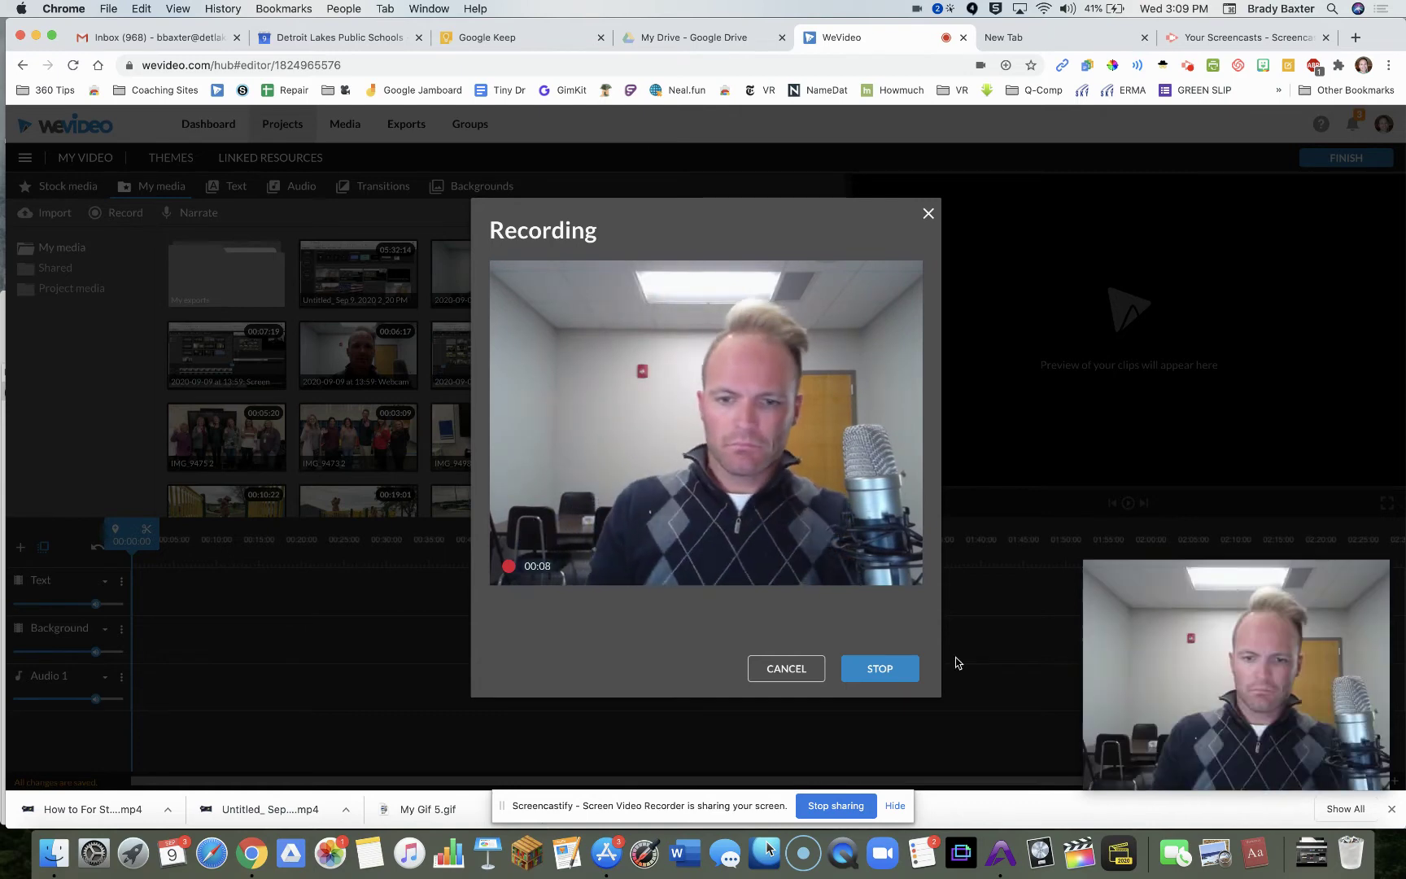
left_click(903, 674)
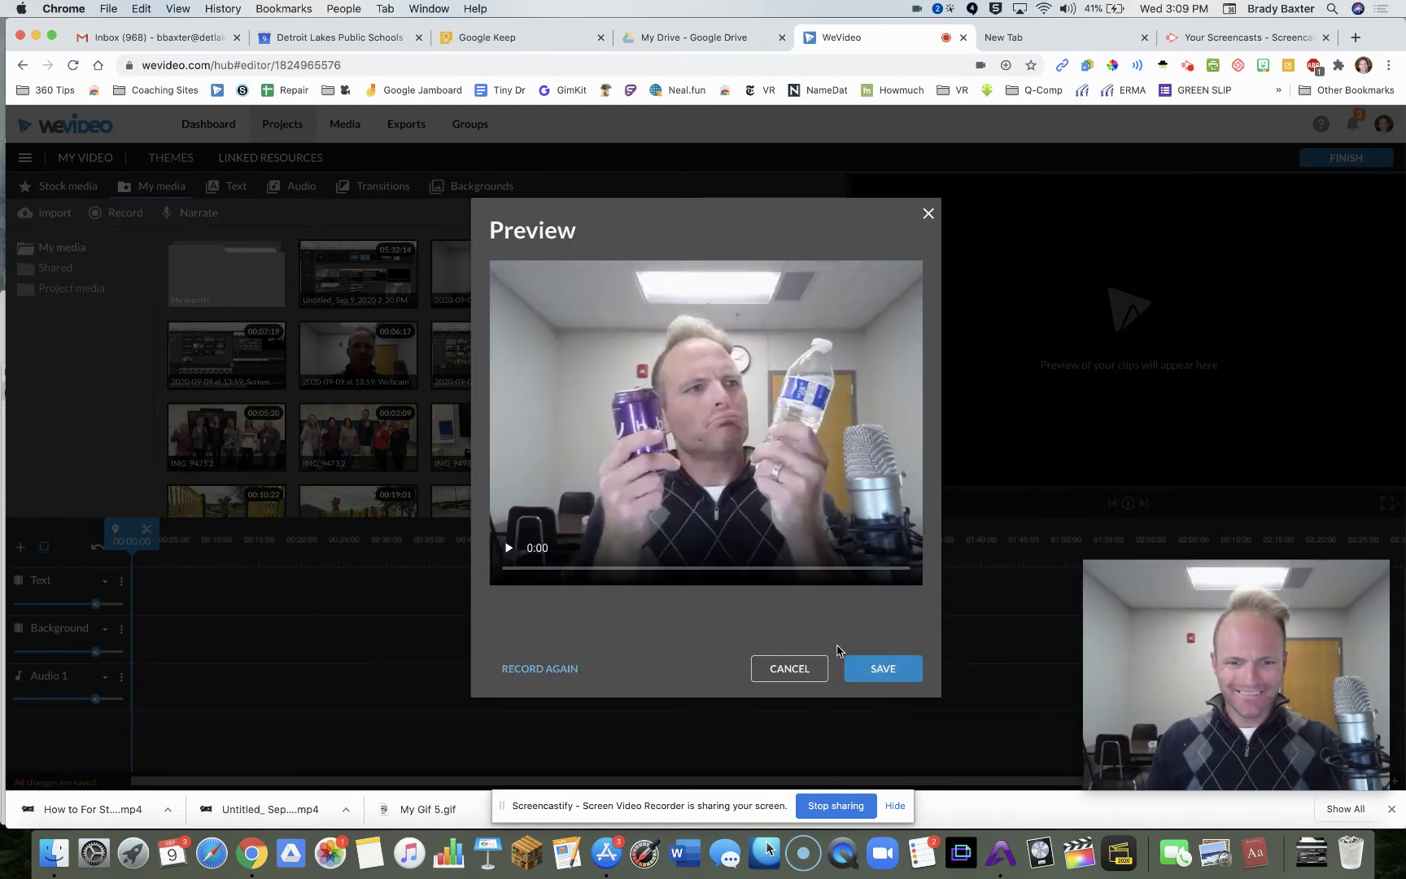
left_click(868, 665)
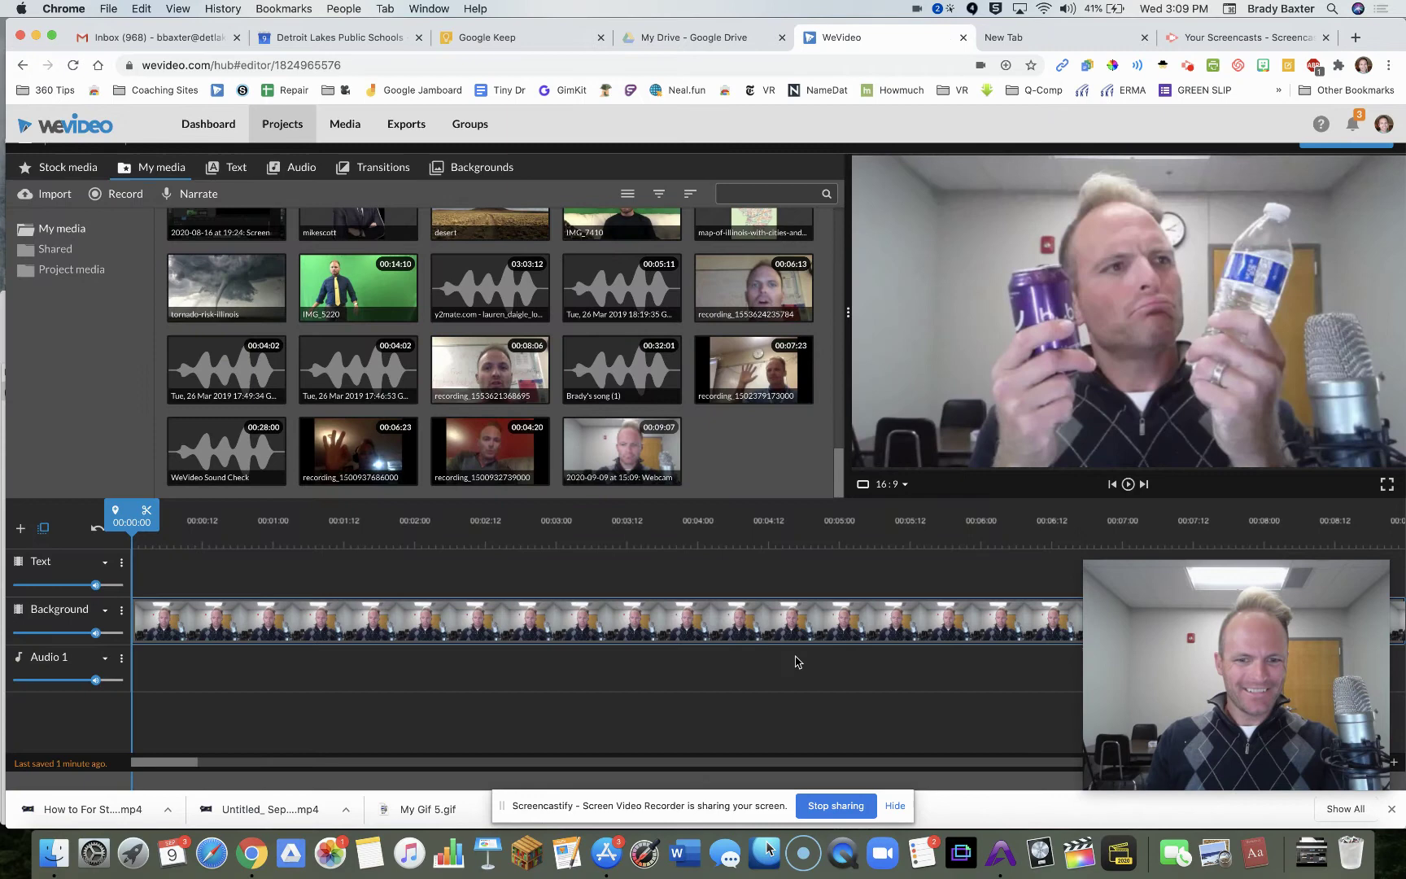
- Play back the recorded webcam clip and return the playhead to its start
left_click_drag(1302, 607, 131, 85)
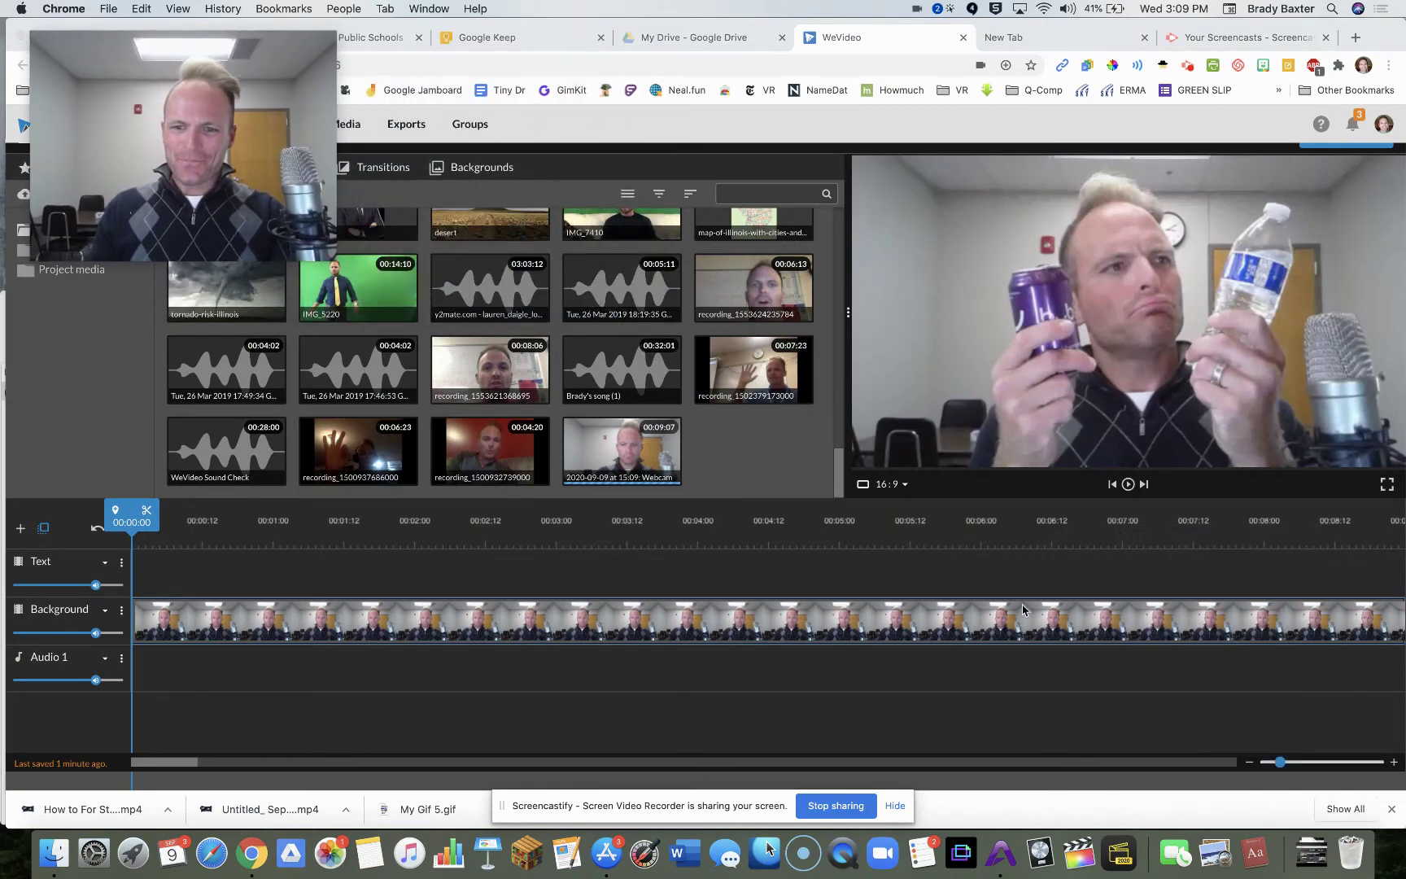
key("space")
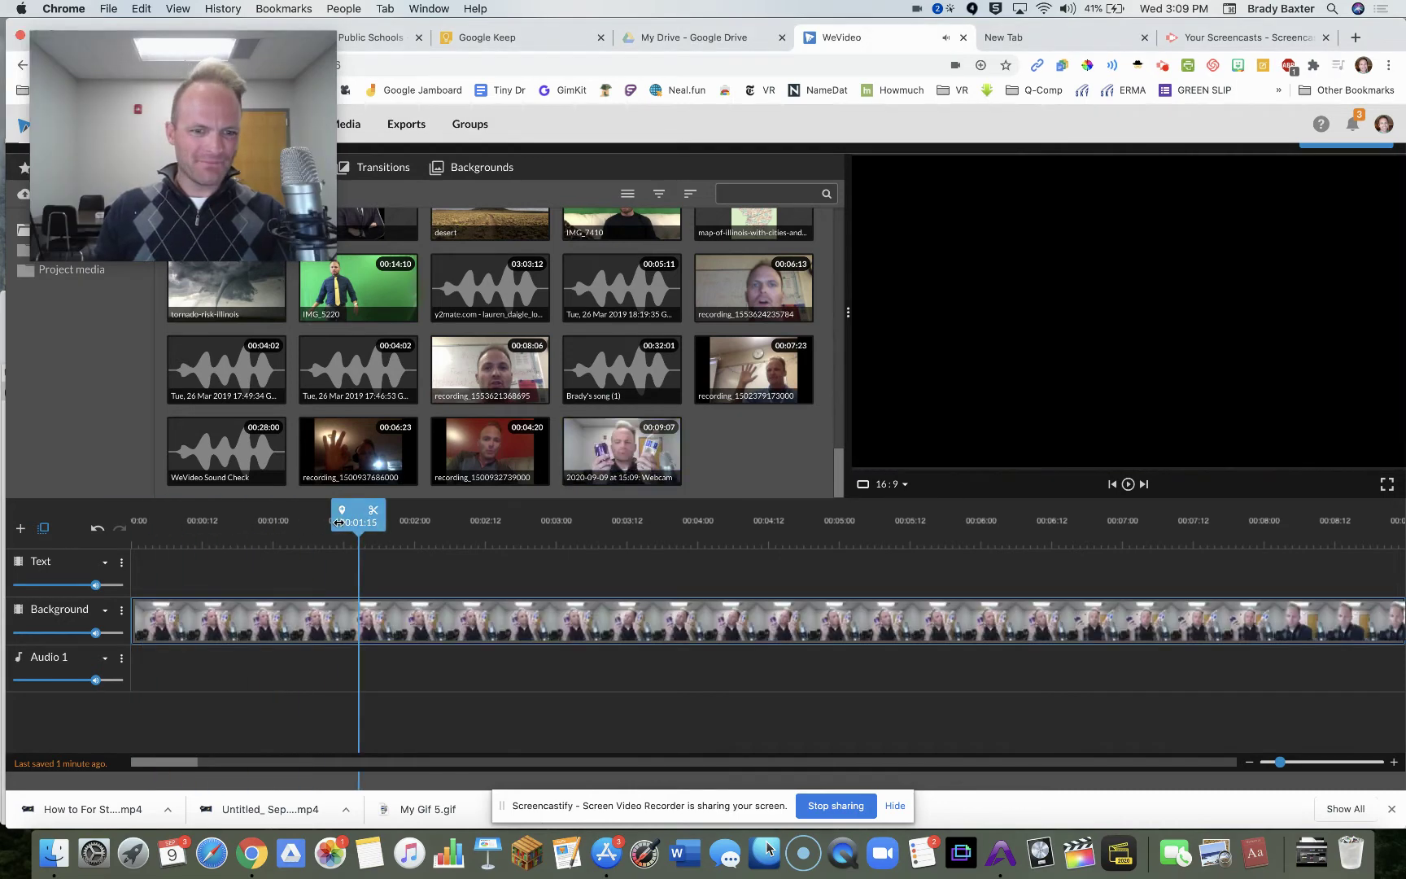
left_click_drag(356, 521, 120, 519)
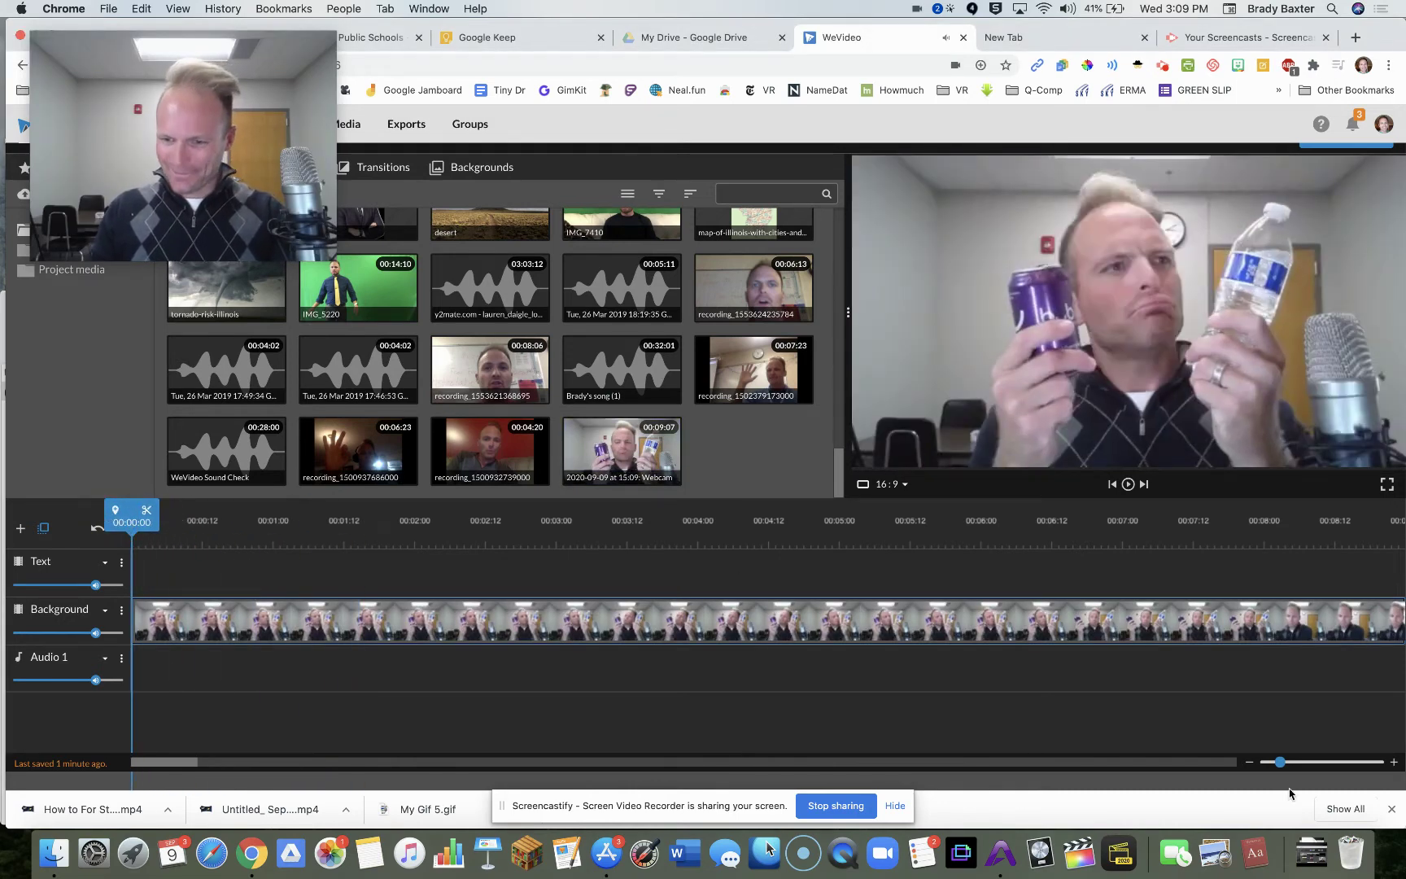
- Zoom the timeline out and back in so the 9-second clip fits the view
left_click_drag(1280, 761, 1229, 765)
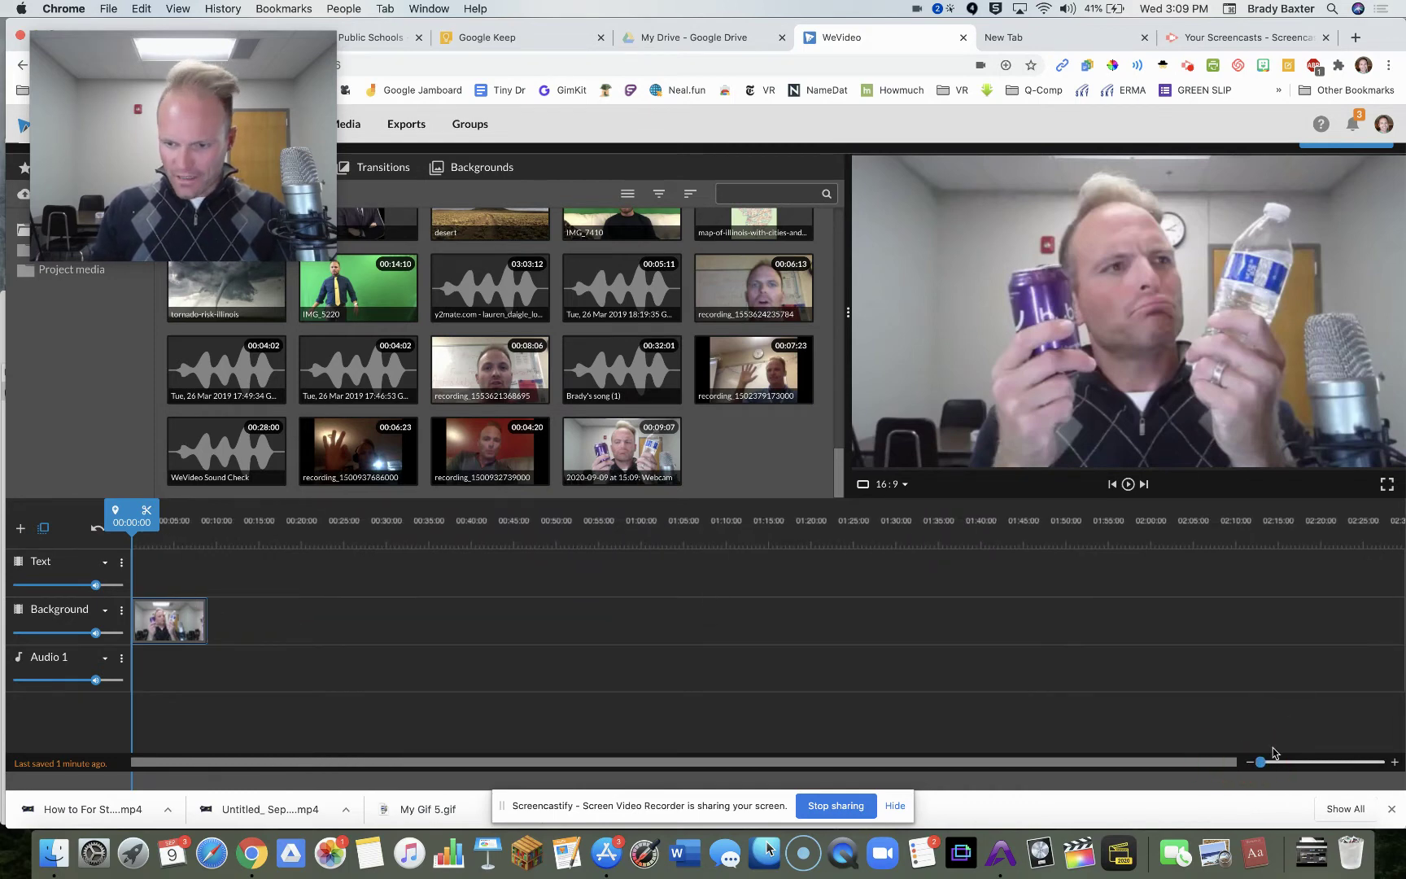
left_click_drag(1261, 761, 1269, 762)
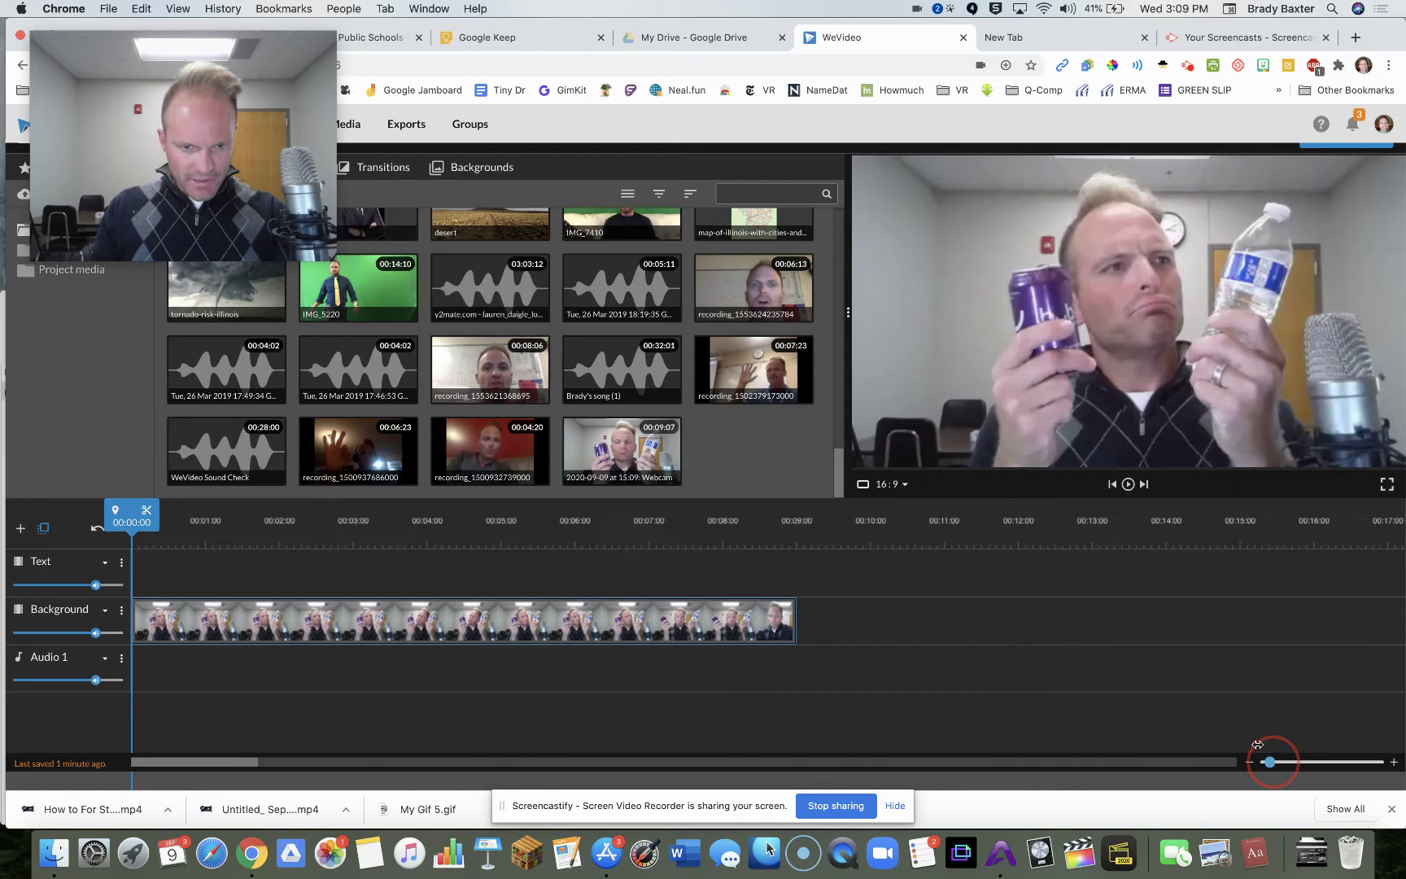
left_click_drag(281, 113, 1346, 680)
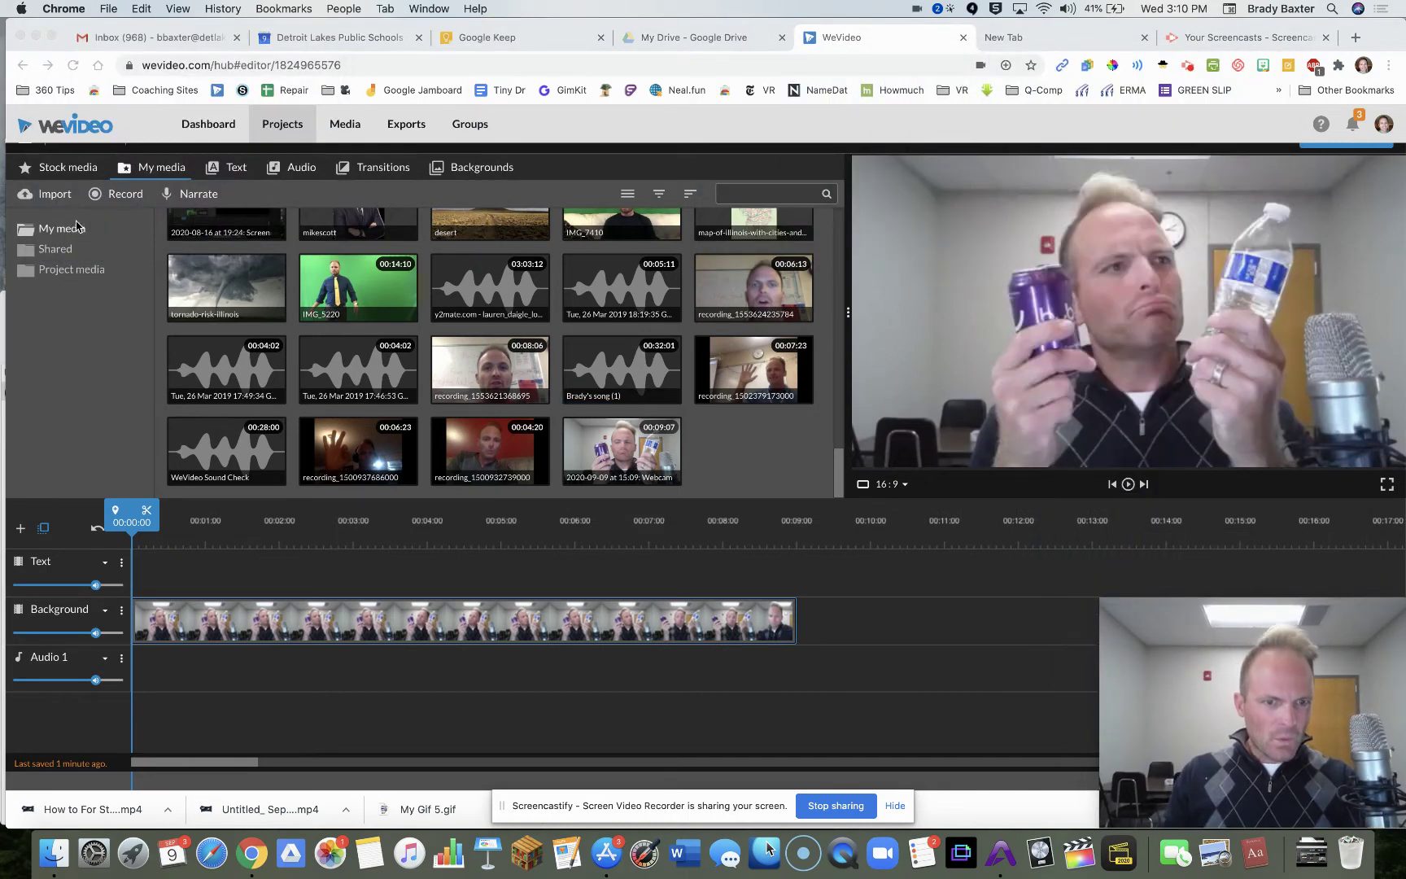
- Place the Arrow callout from Text > Callouts on the Text track at the clip's start, preview it, and select it
key("ctrl+super+m")
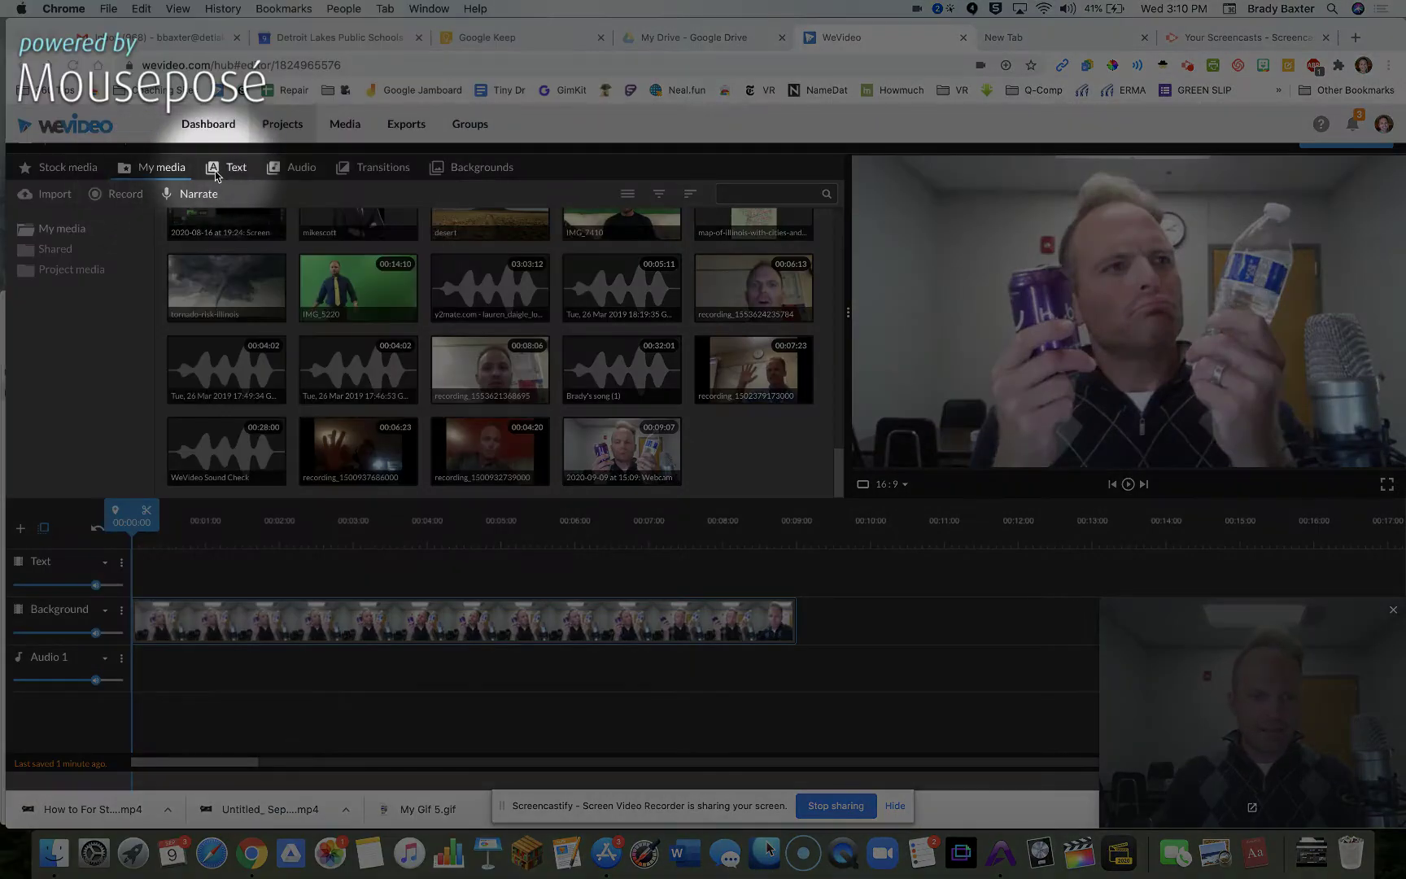
left_click(232, 171)
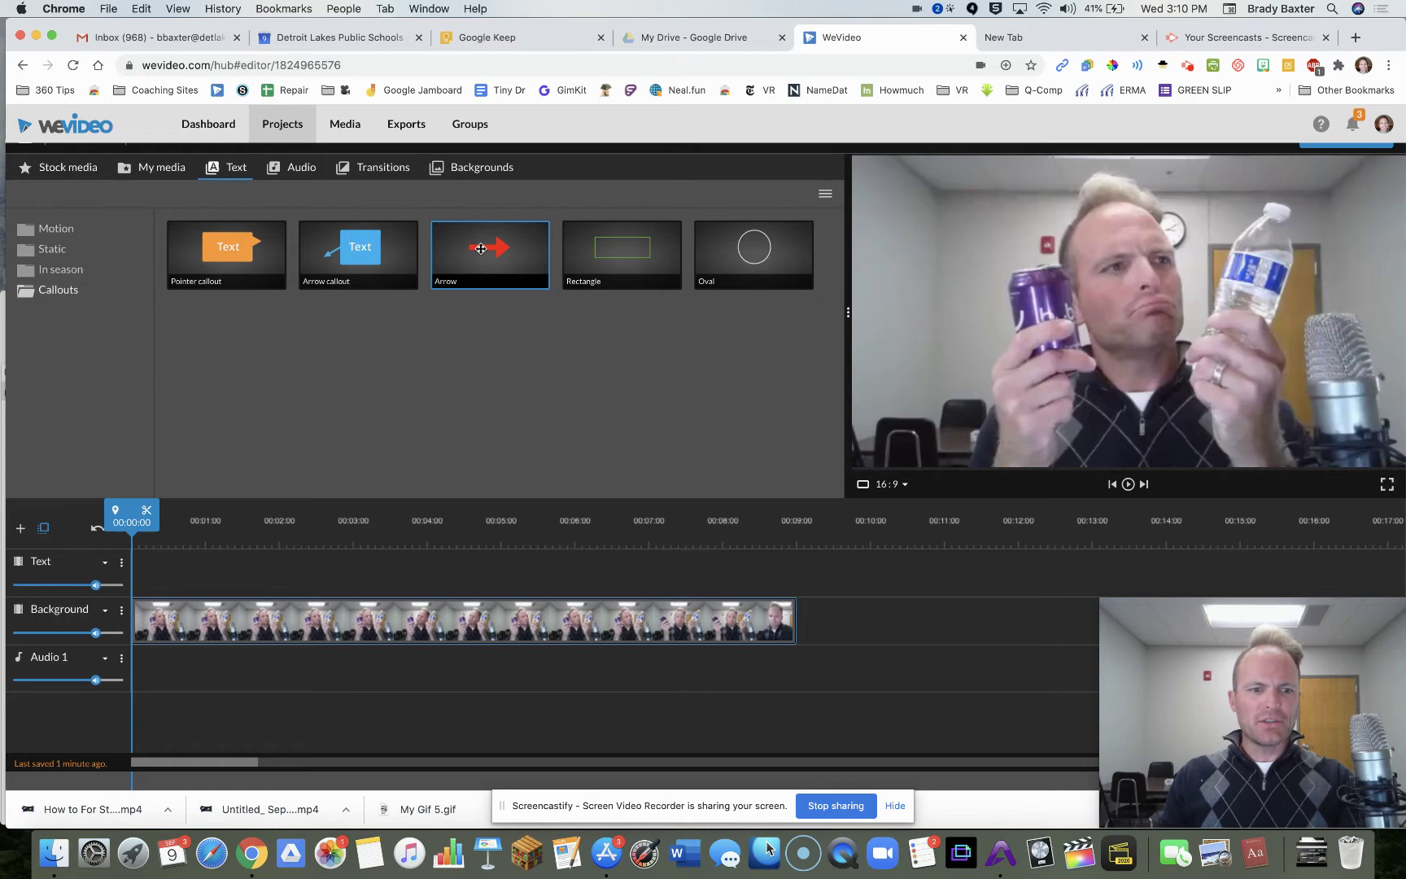
left_click_drag(461, 268, 155, 588)
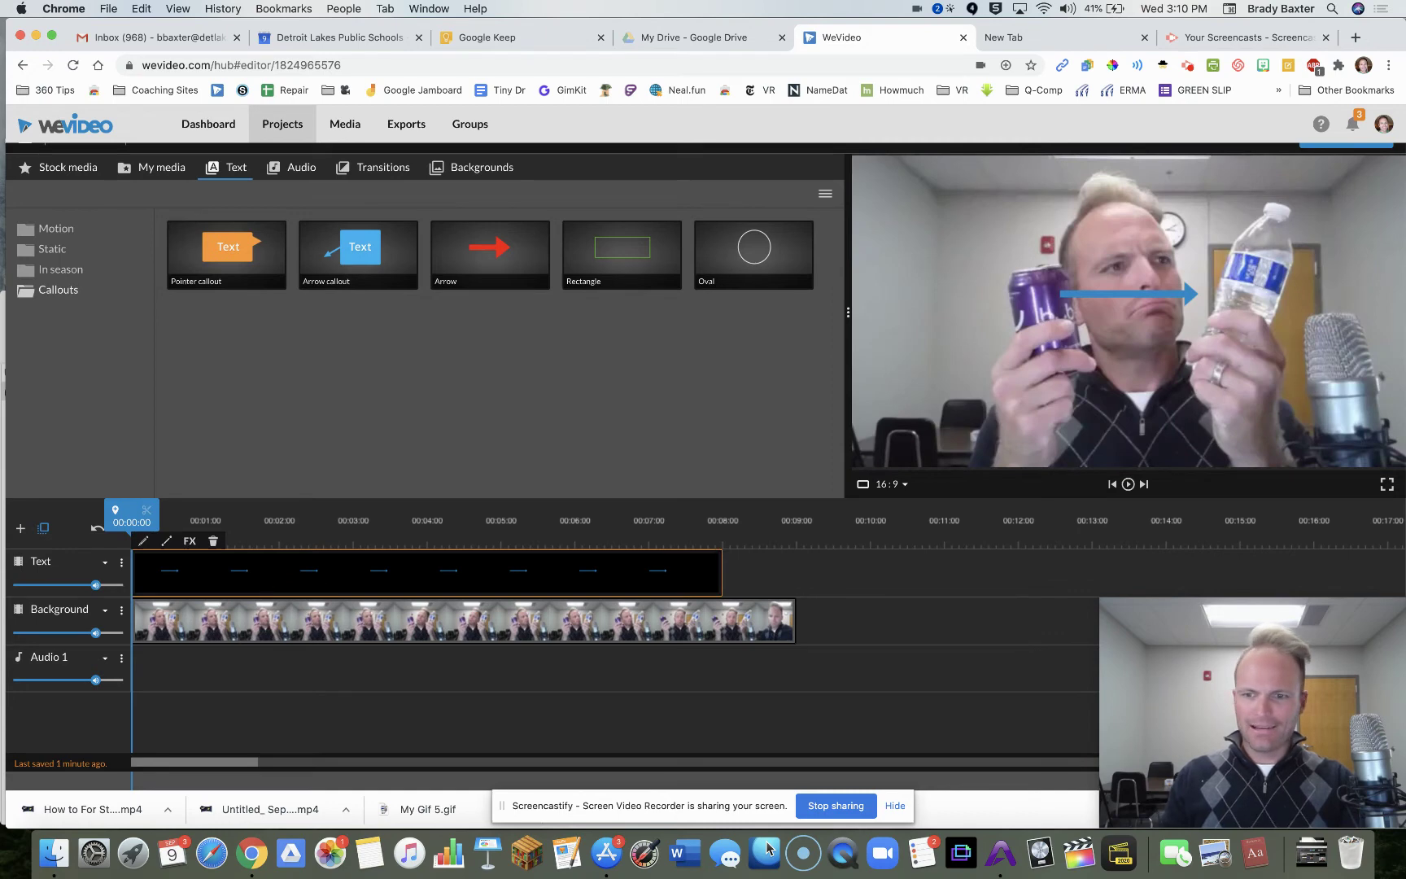
key("space")
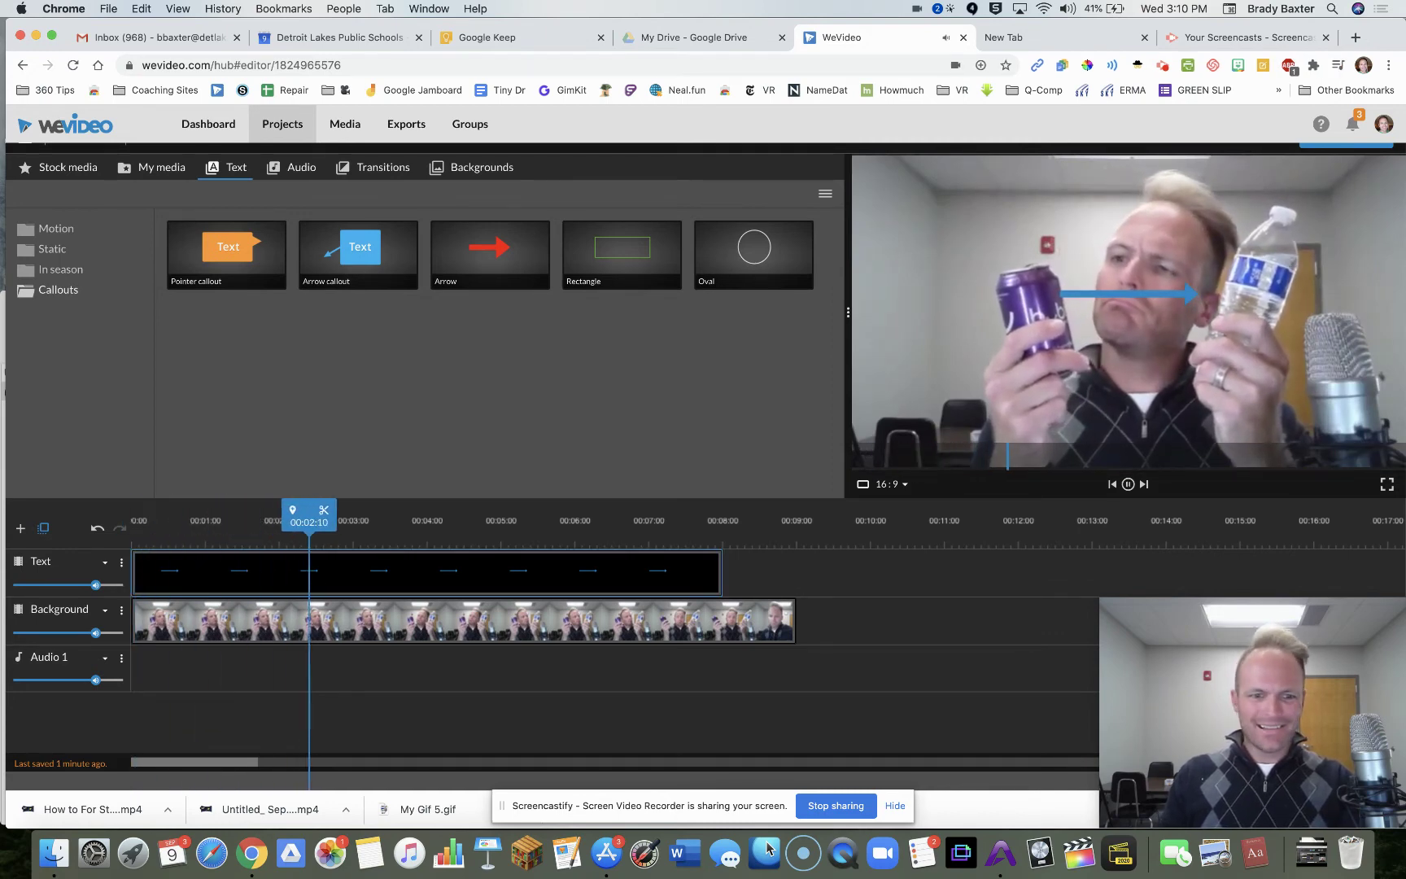
left_click(186, 587)
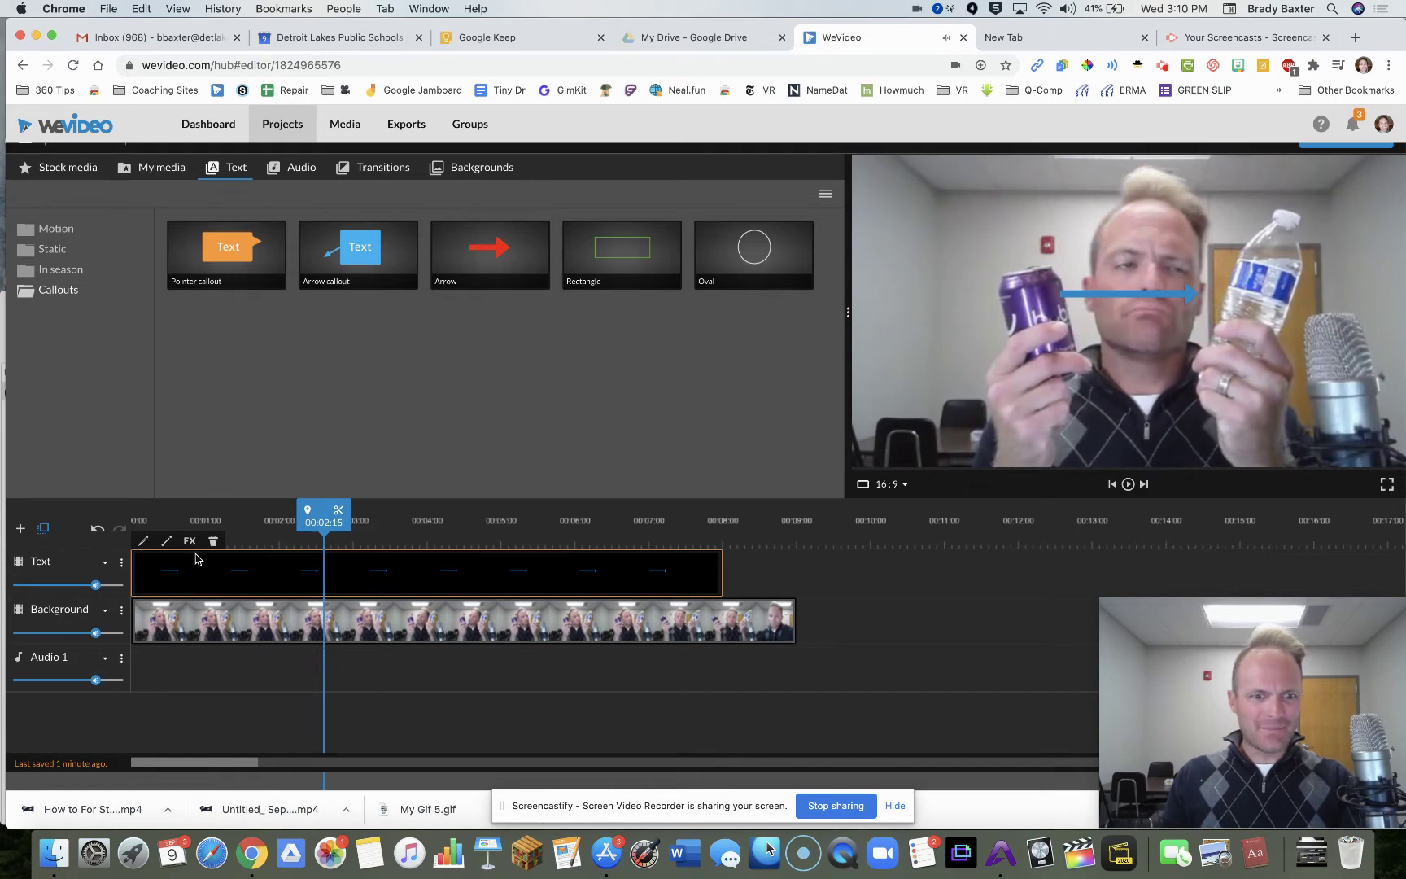
- Angle the arrow callout to point at the water bottle and change its colour to red
left_click(147, 543)
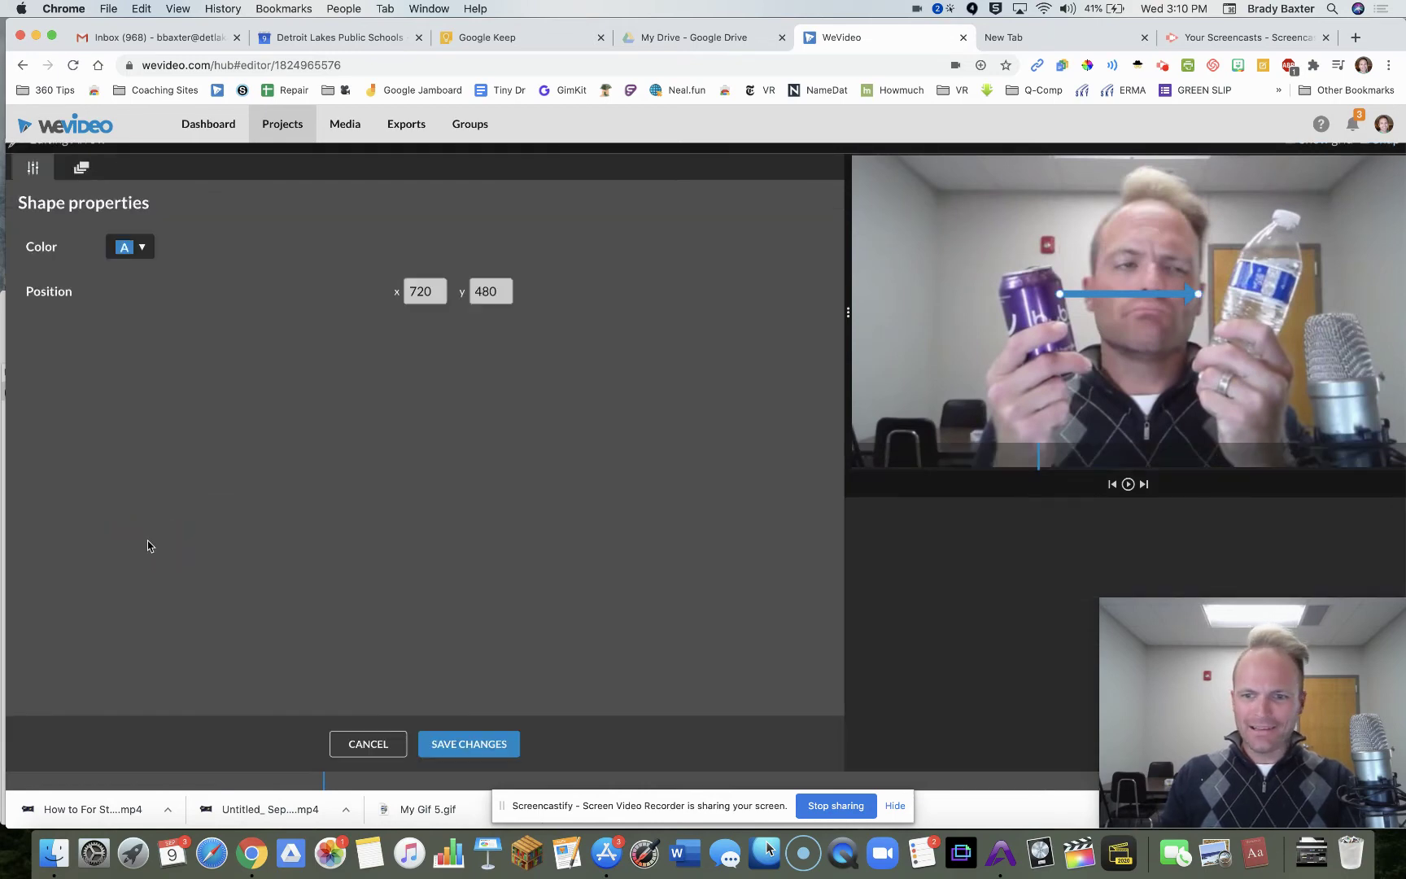
left_click_drag(1059, 294, 1212, 301)
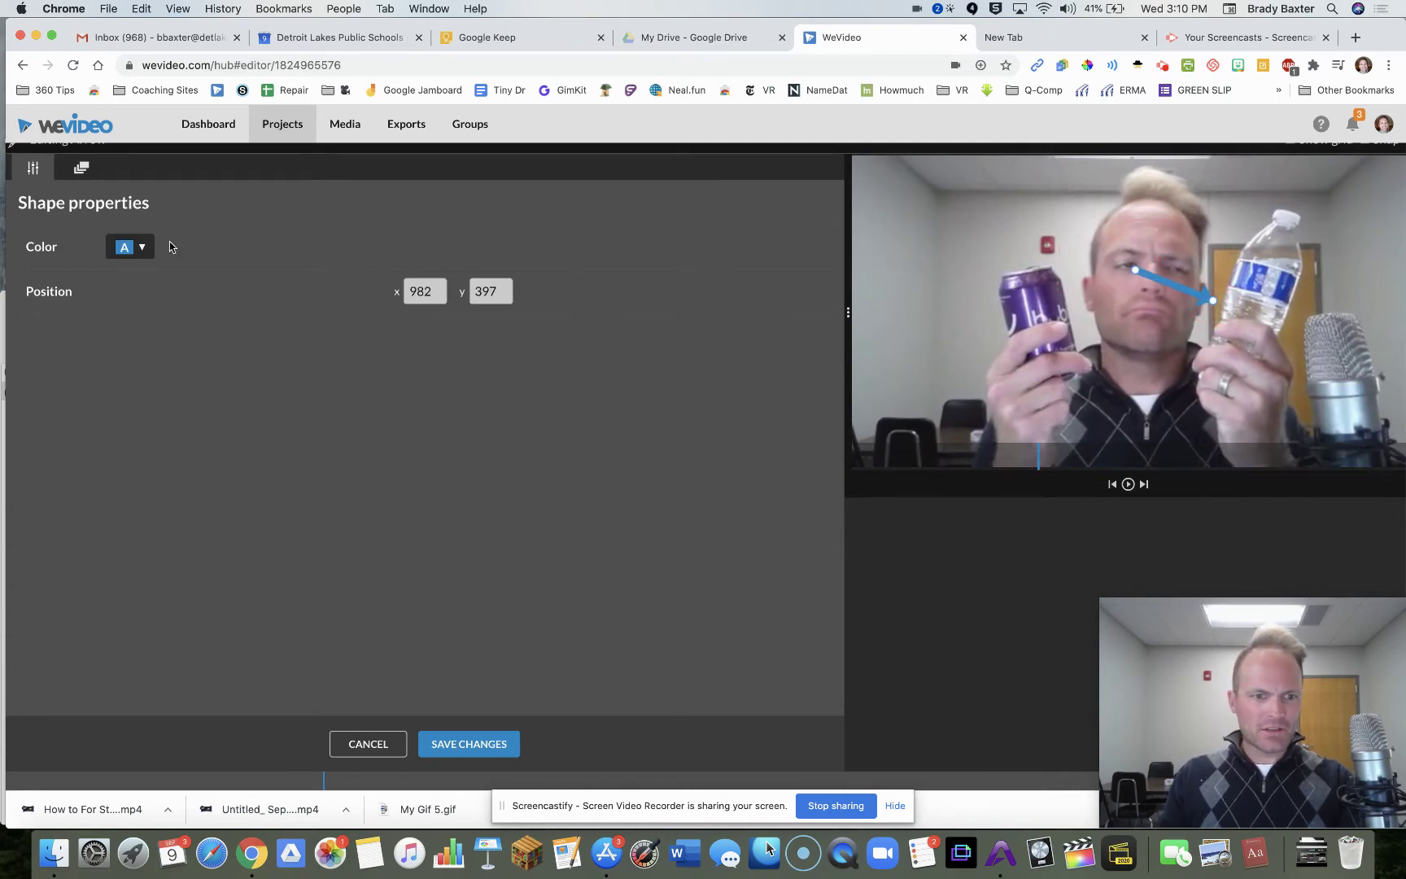
left_click(134, 247)
left_click(143, 286)
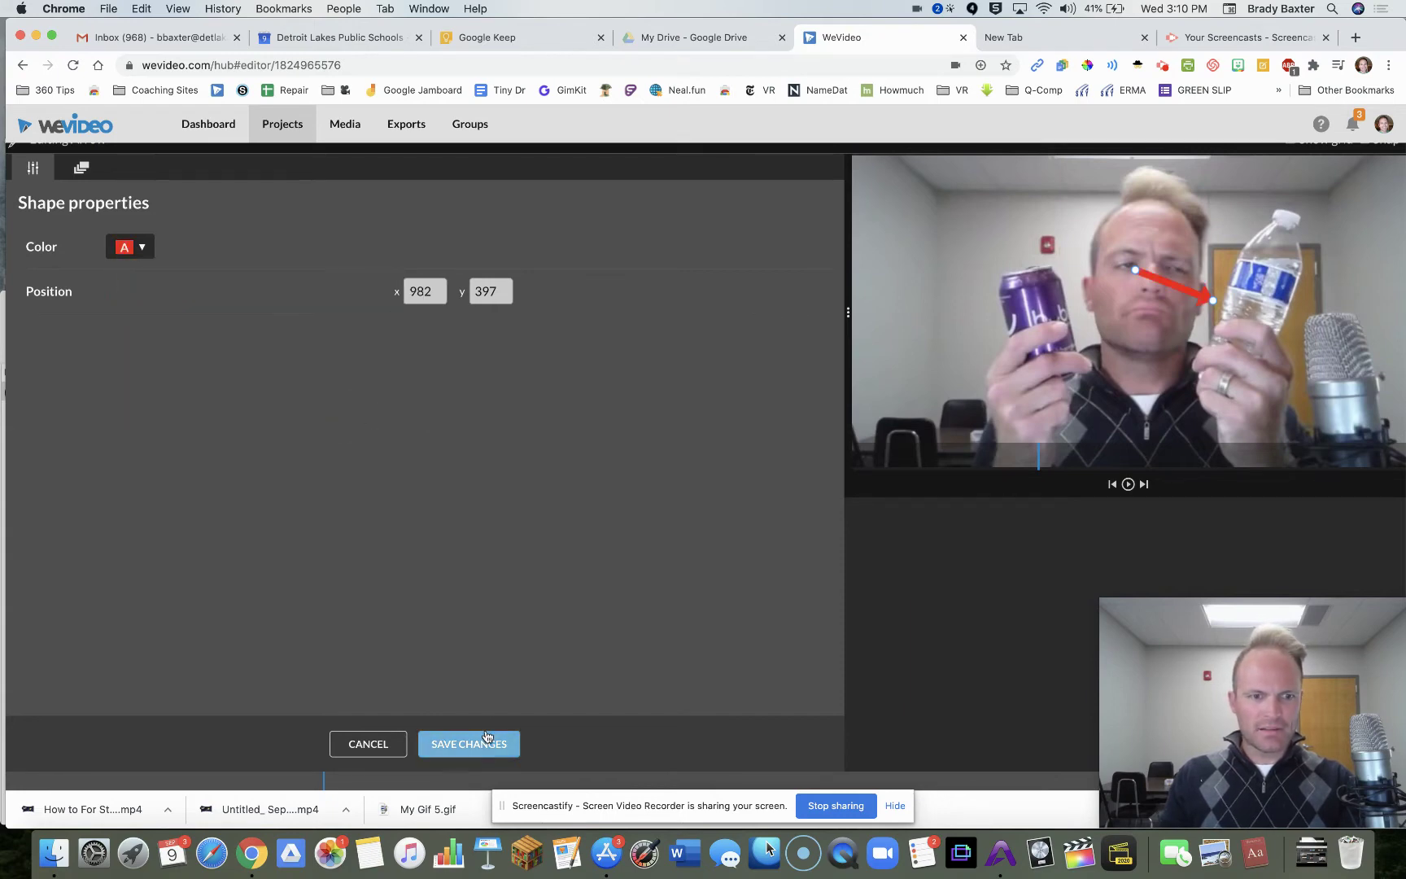
left_click(81, 167)
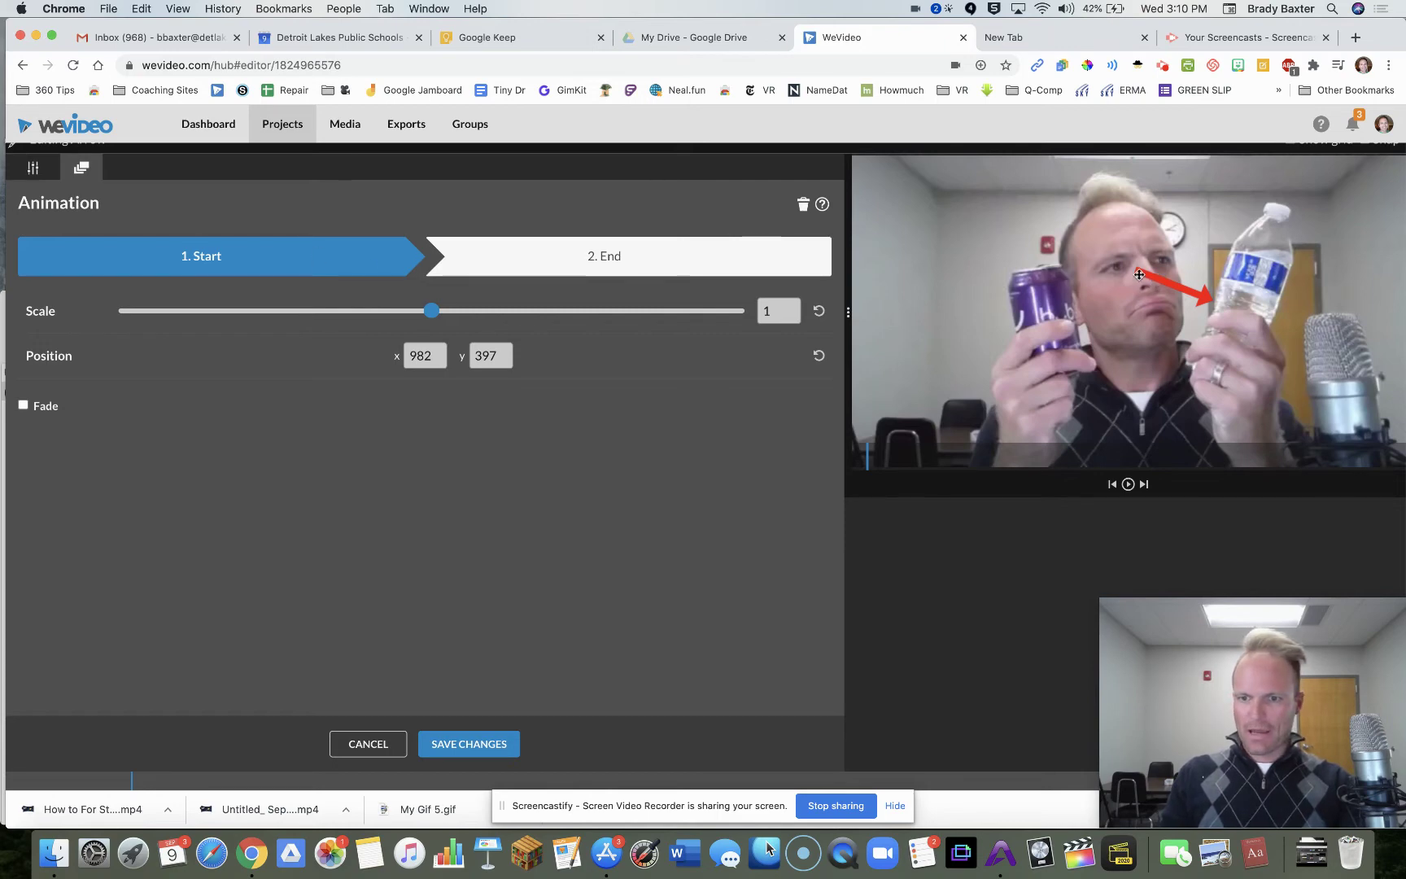
- Animate the arrow from a top-left start (70,40) to its bottle position (982,397) and save
left_click_drag(1139, 274, 876, 172)
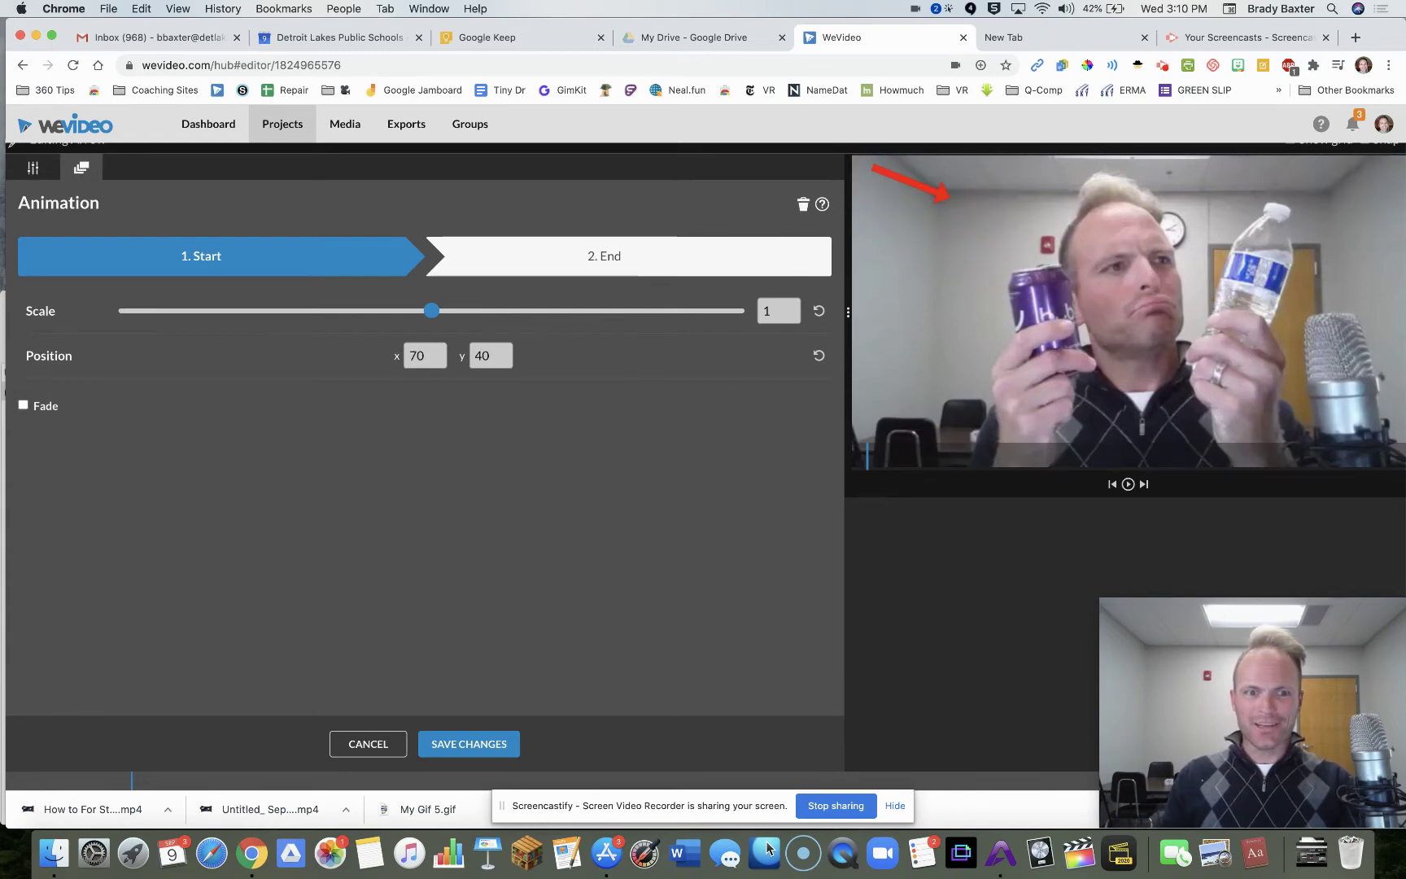
left_click(33, 168)
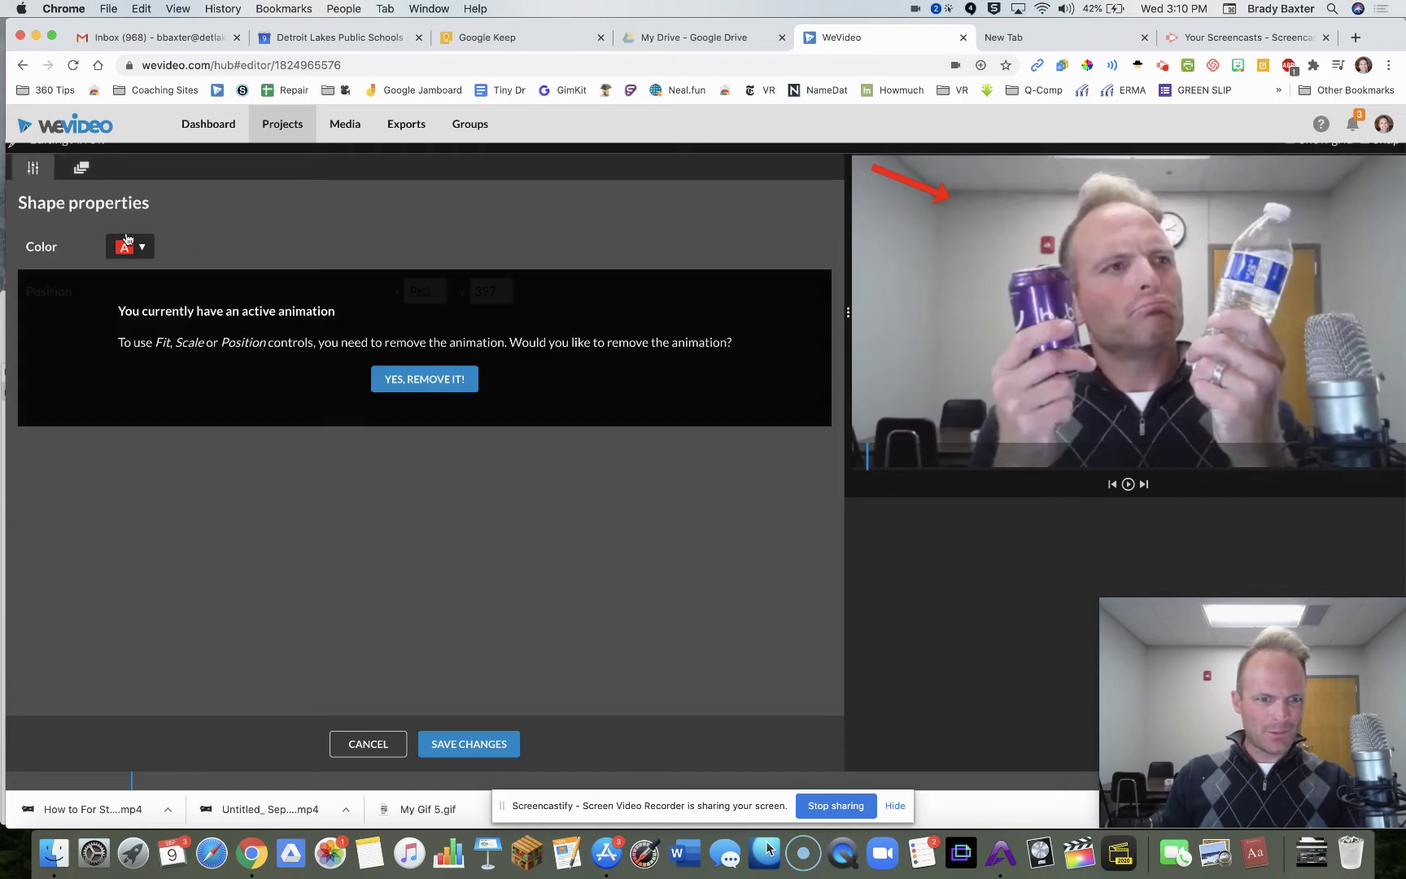
left_click(91, 168)
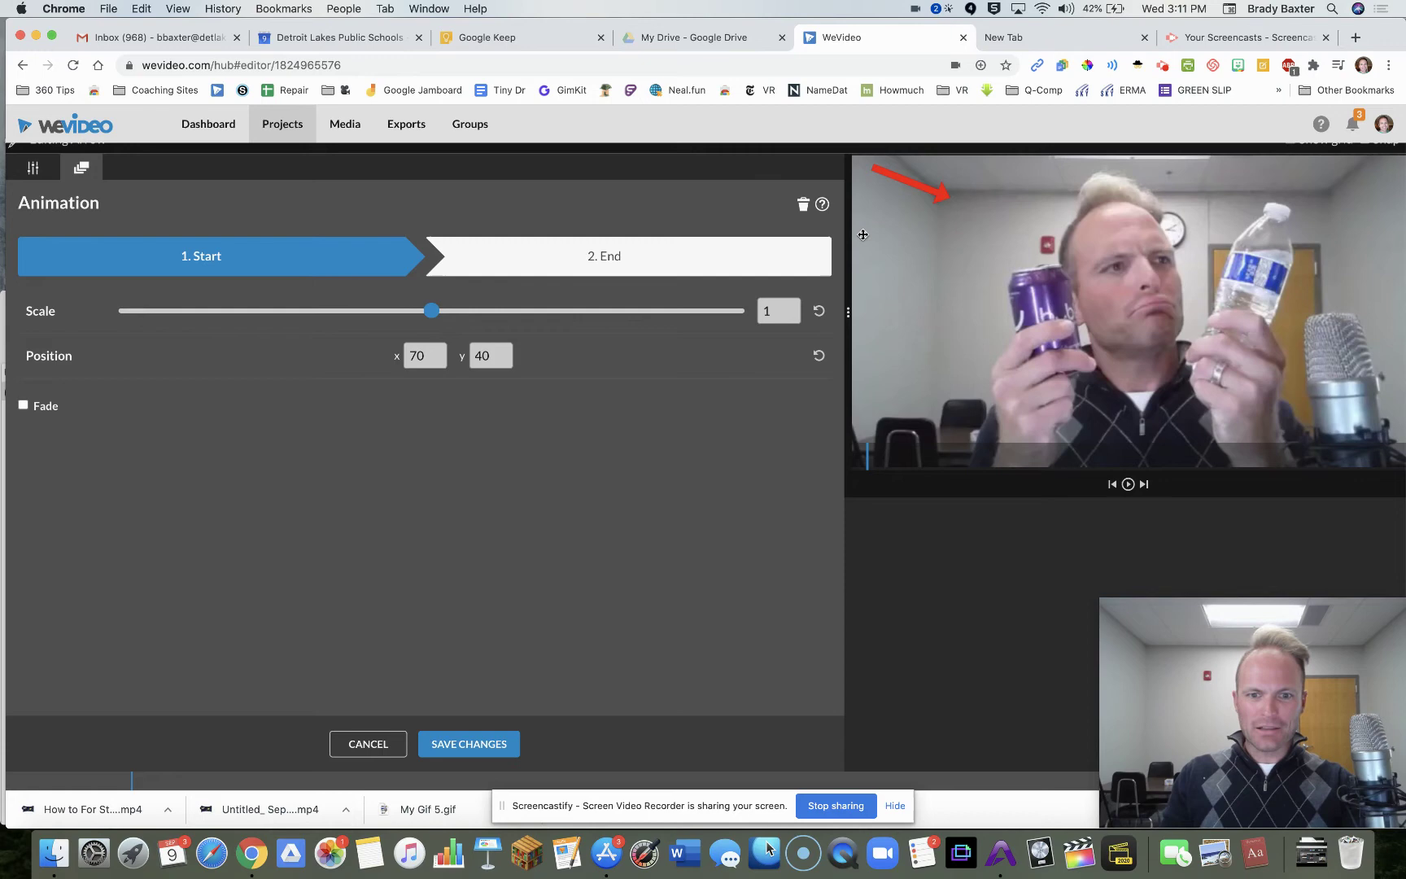
left_click(574, 260)
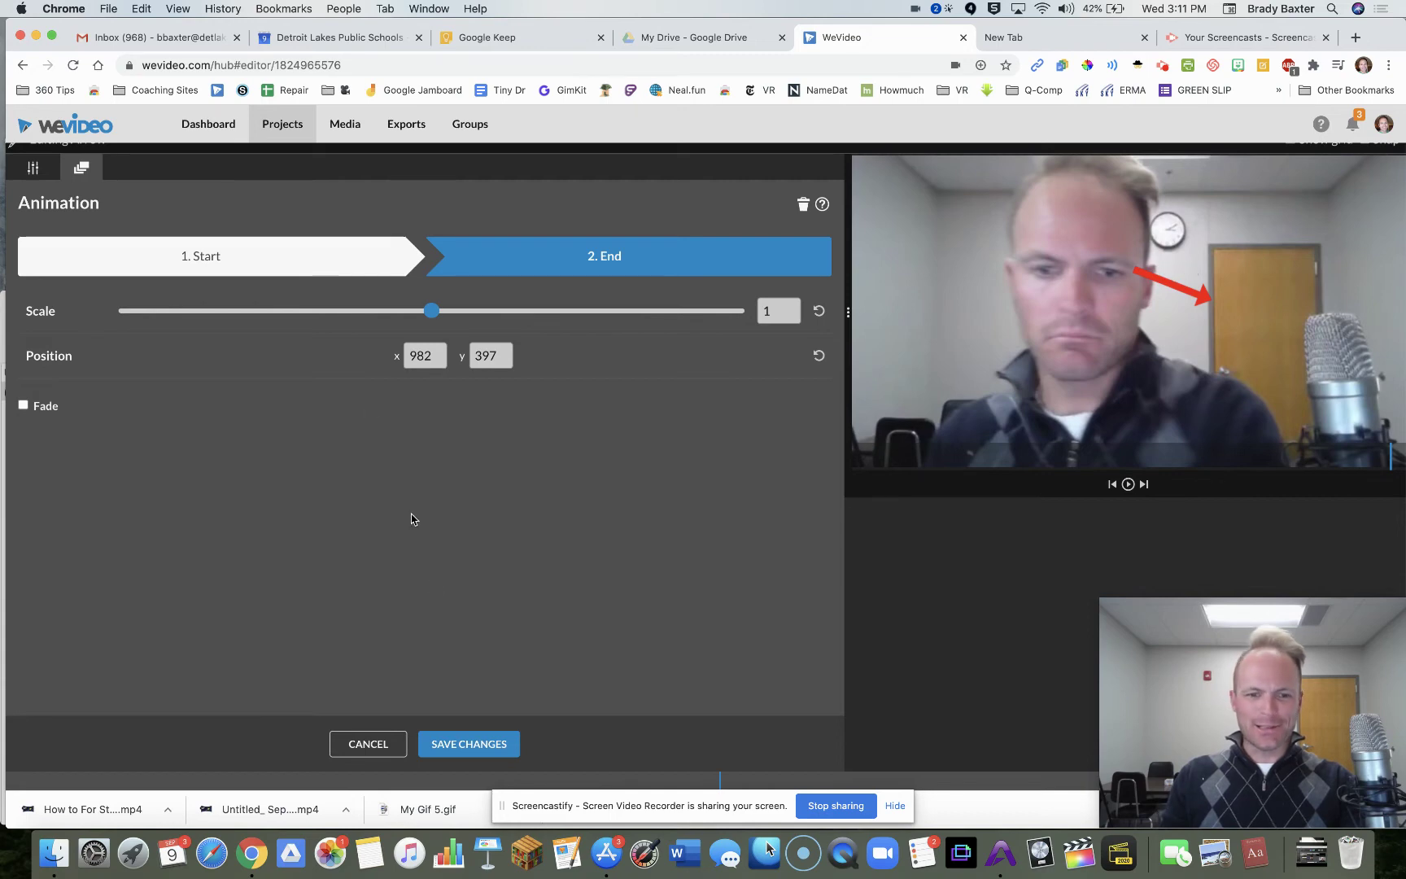
left_click(482, 746)
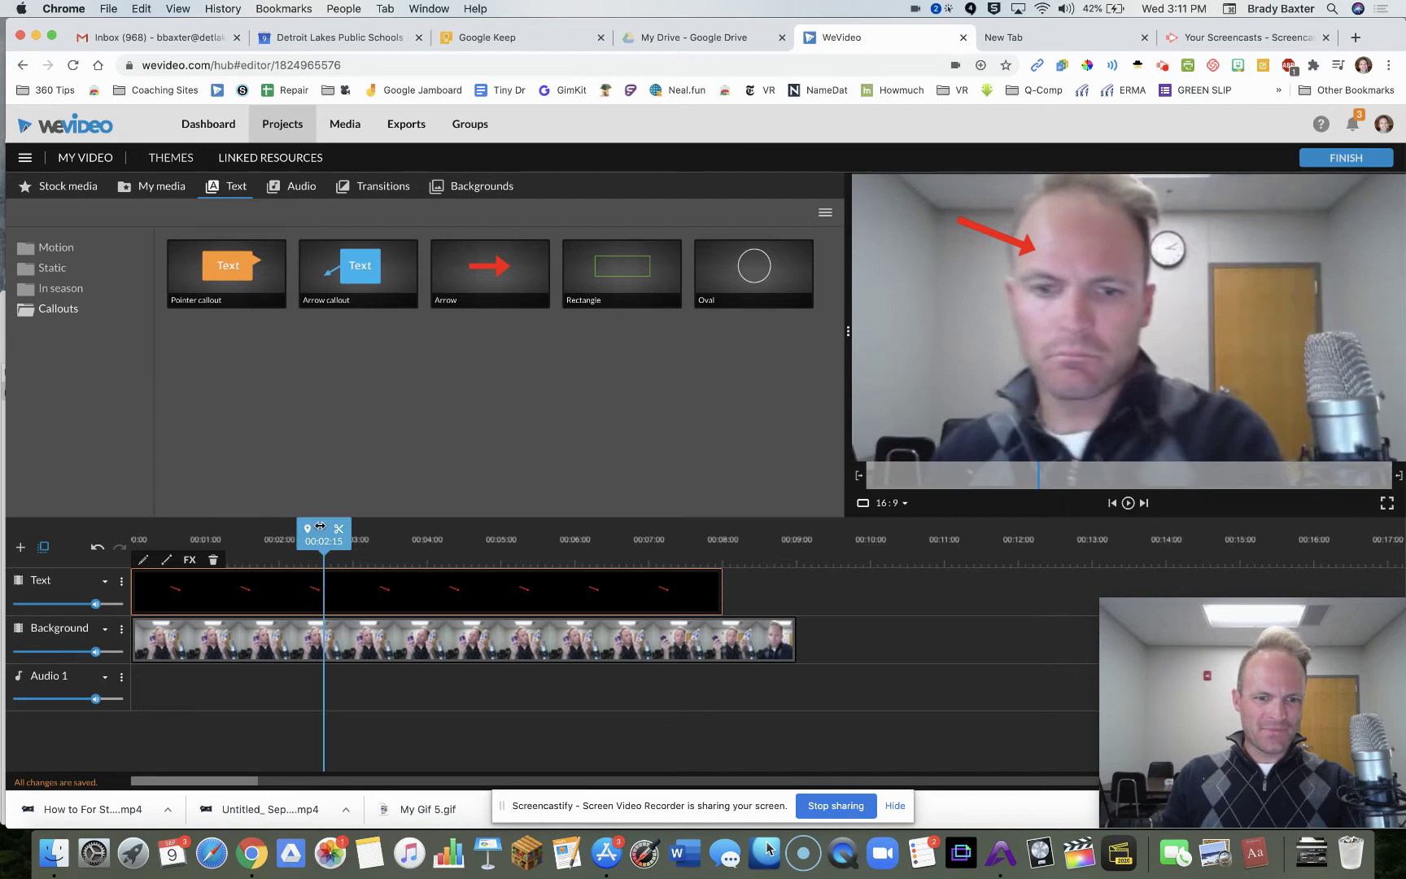
left_click_drag(324, 530, 126, 505)
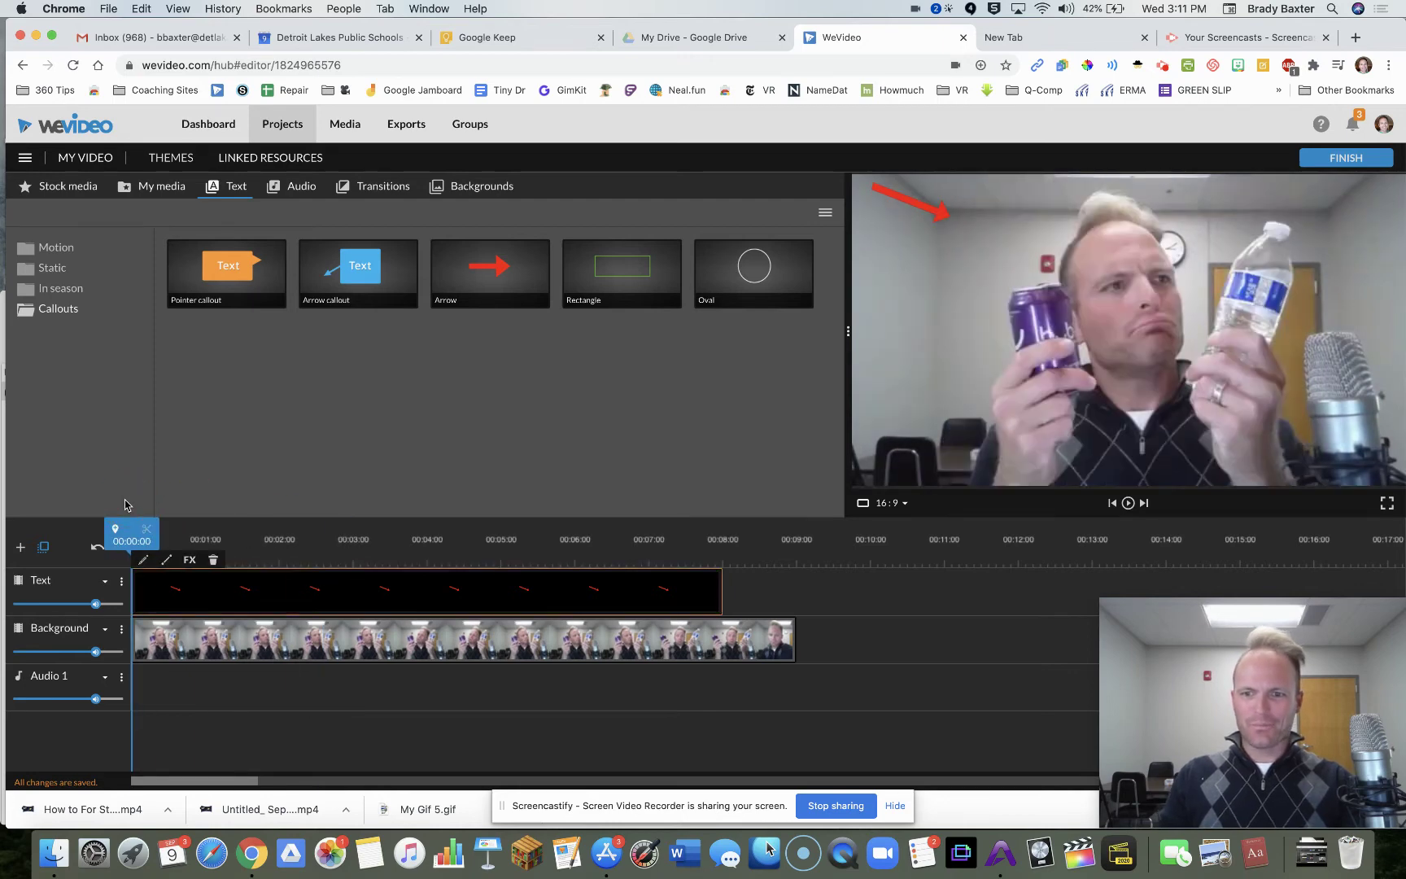
key("space")
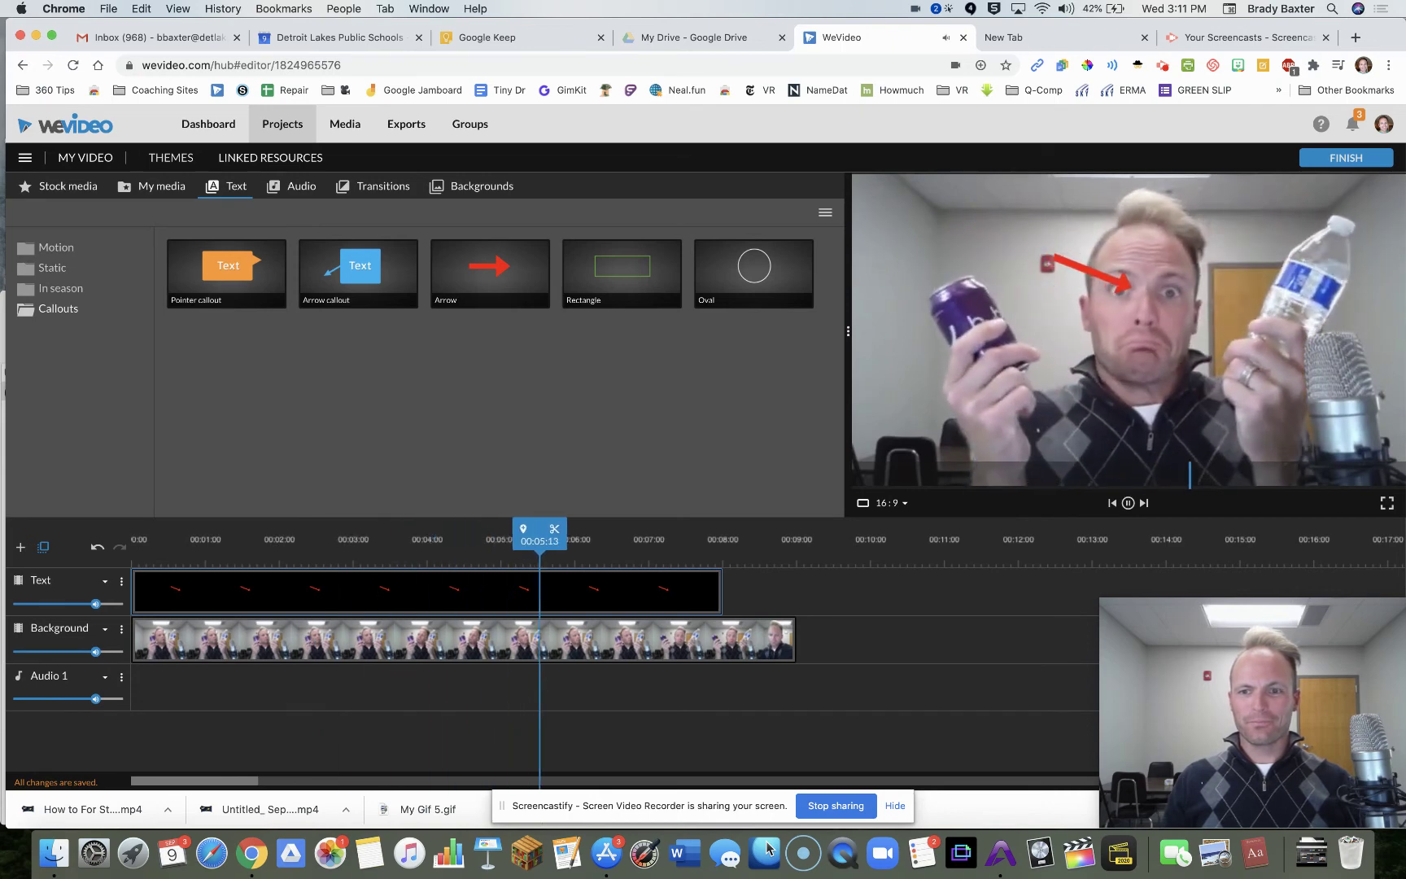
- Trim the webcam clip and the arrow clip to end at 00:06:15, then return the playhead to 0
left_click(163, 592)
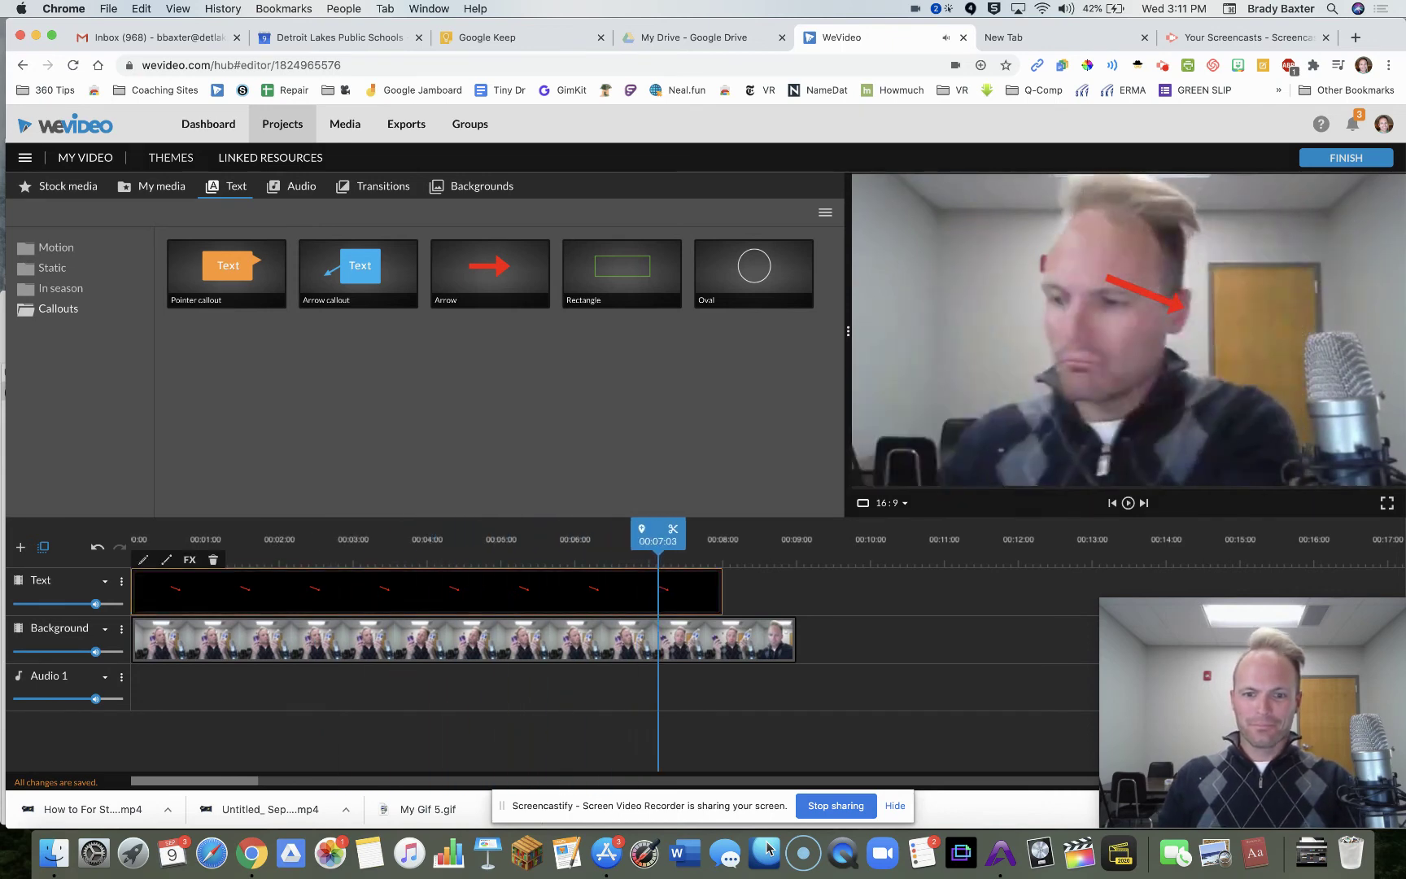
left_click(578, 628)
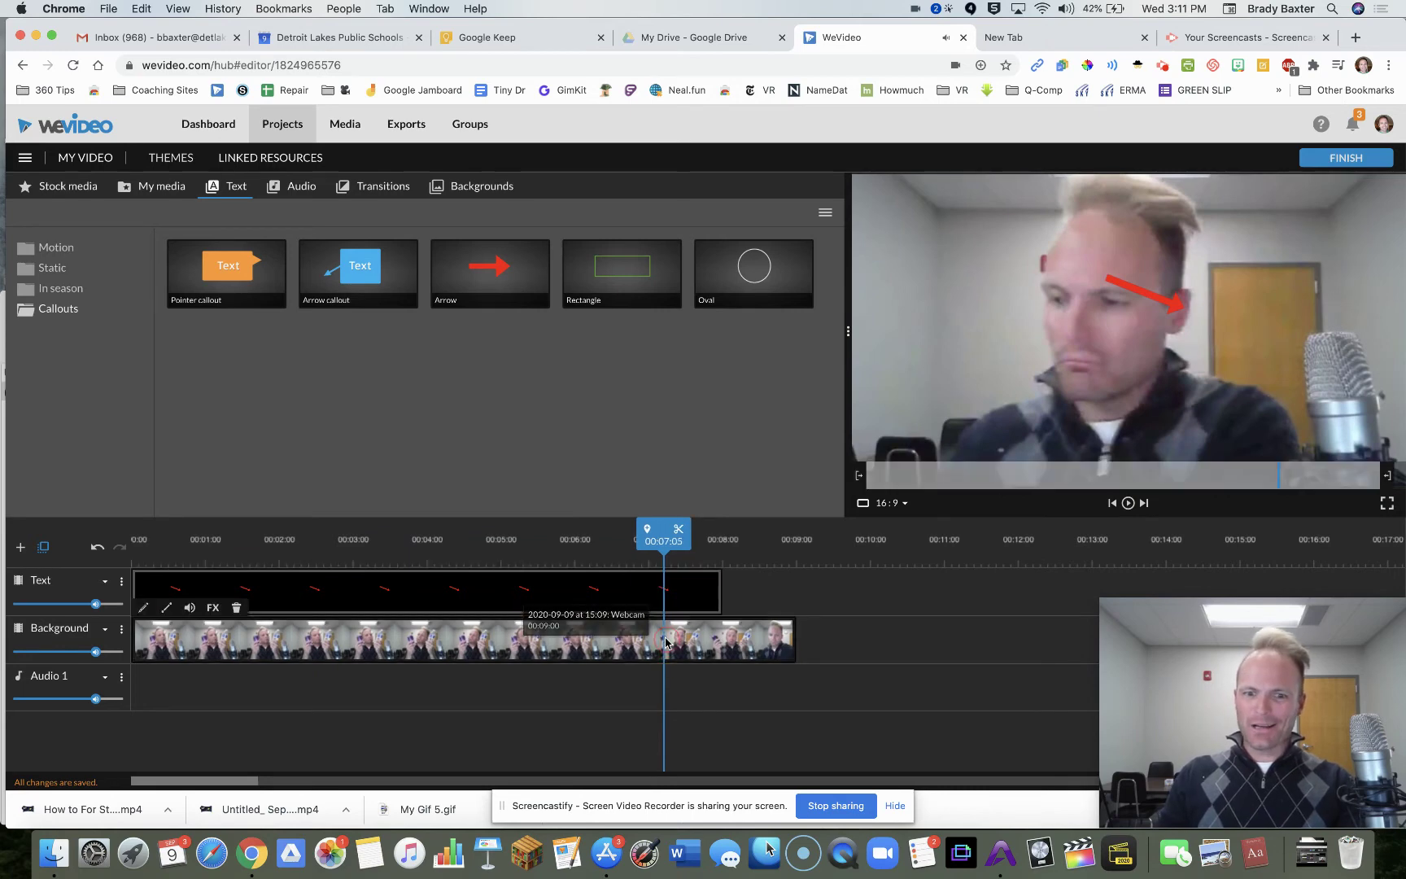
left_click_drag(794, 633, 616, 642)
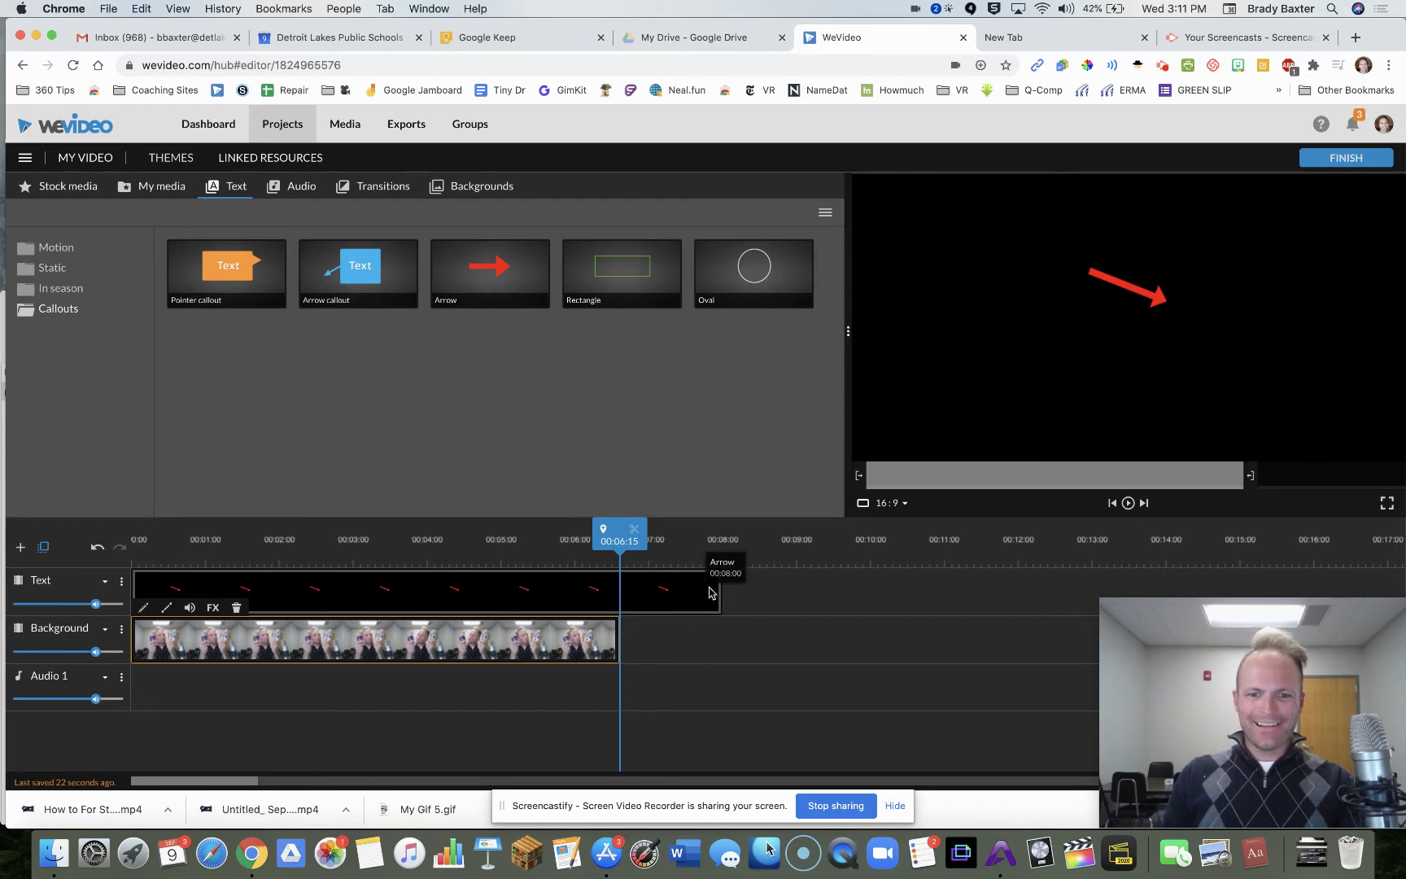
left_click_drag(719, 595, 620, 598)
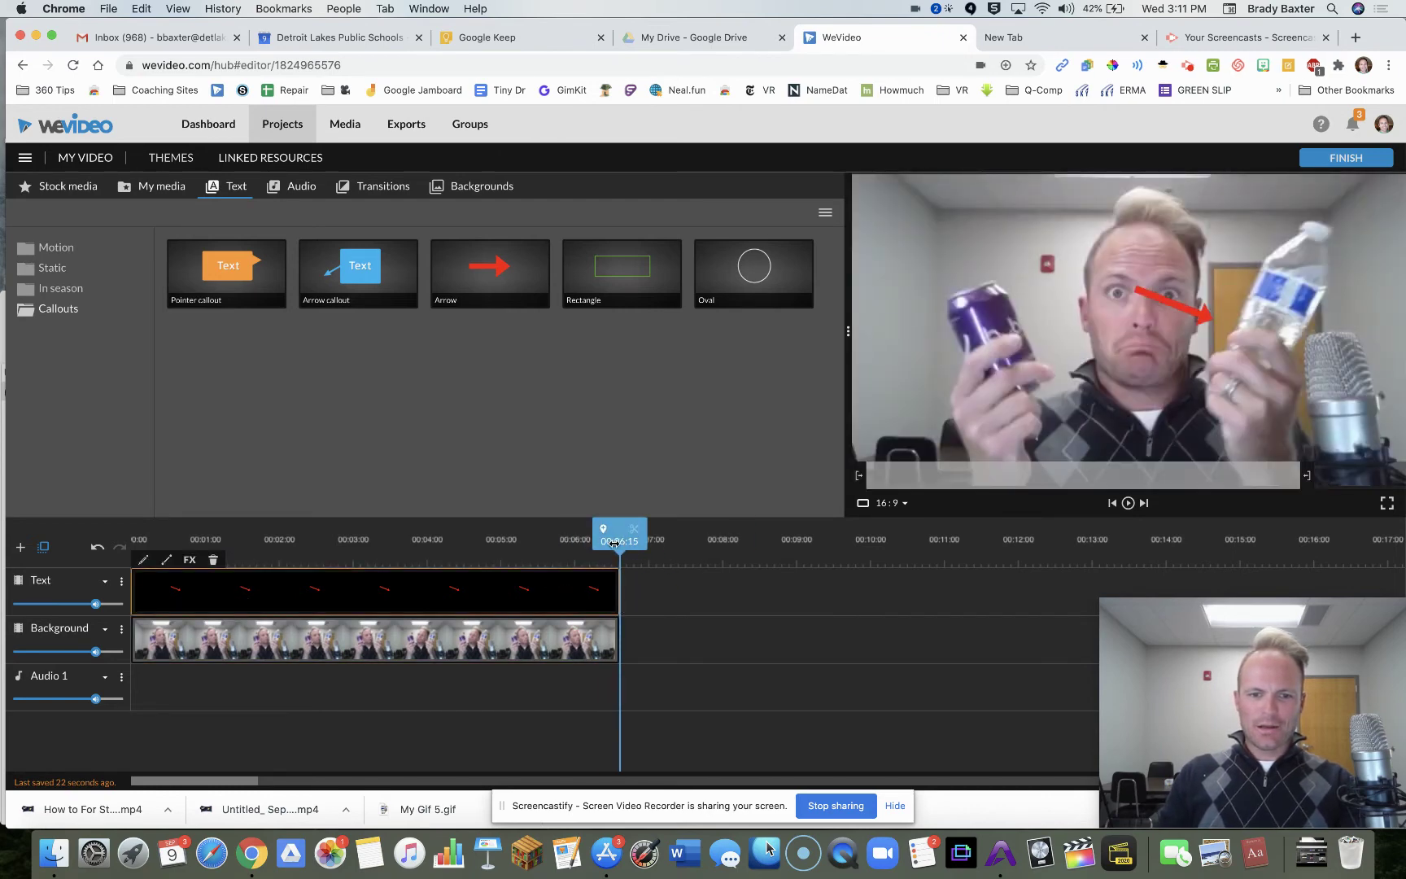
left_click_drag(619, 537, 105, 548)
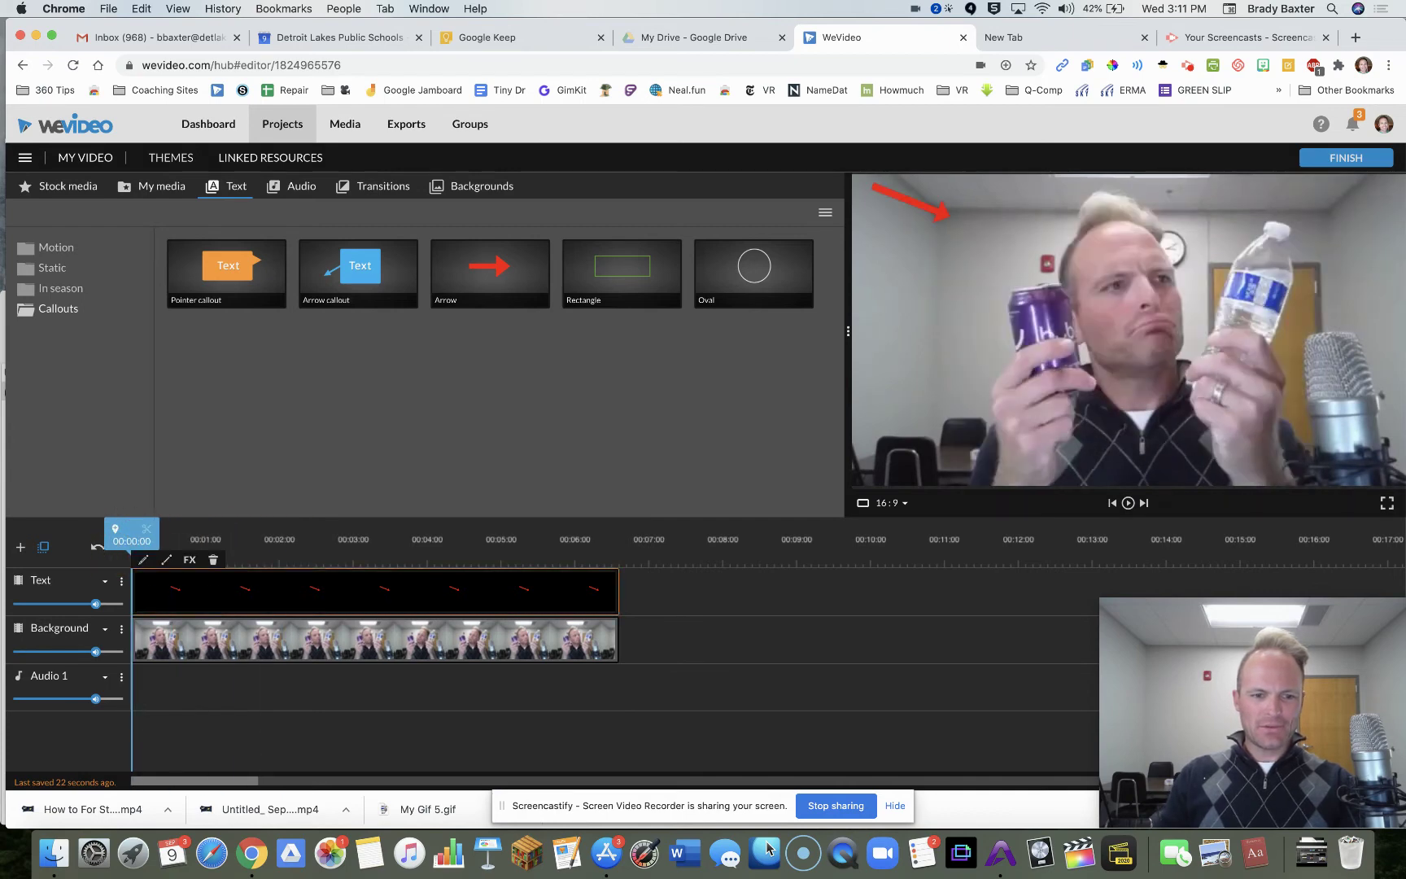
- Play the trimmed 6-second video with its red arrow from the start
key("space")
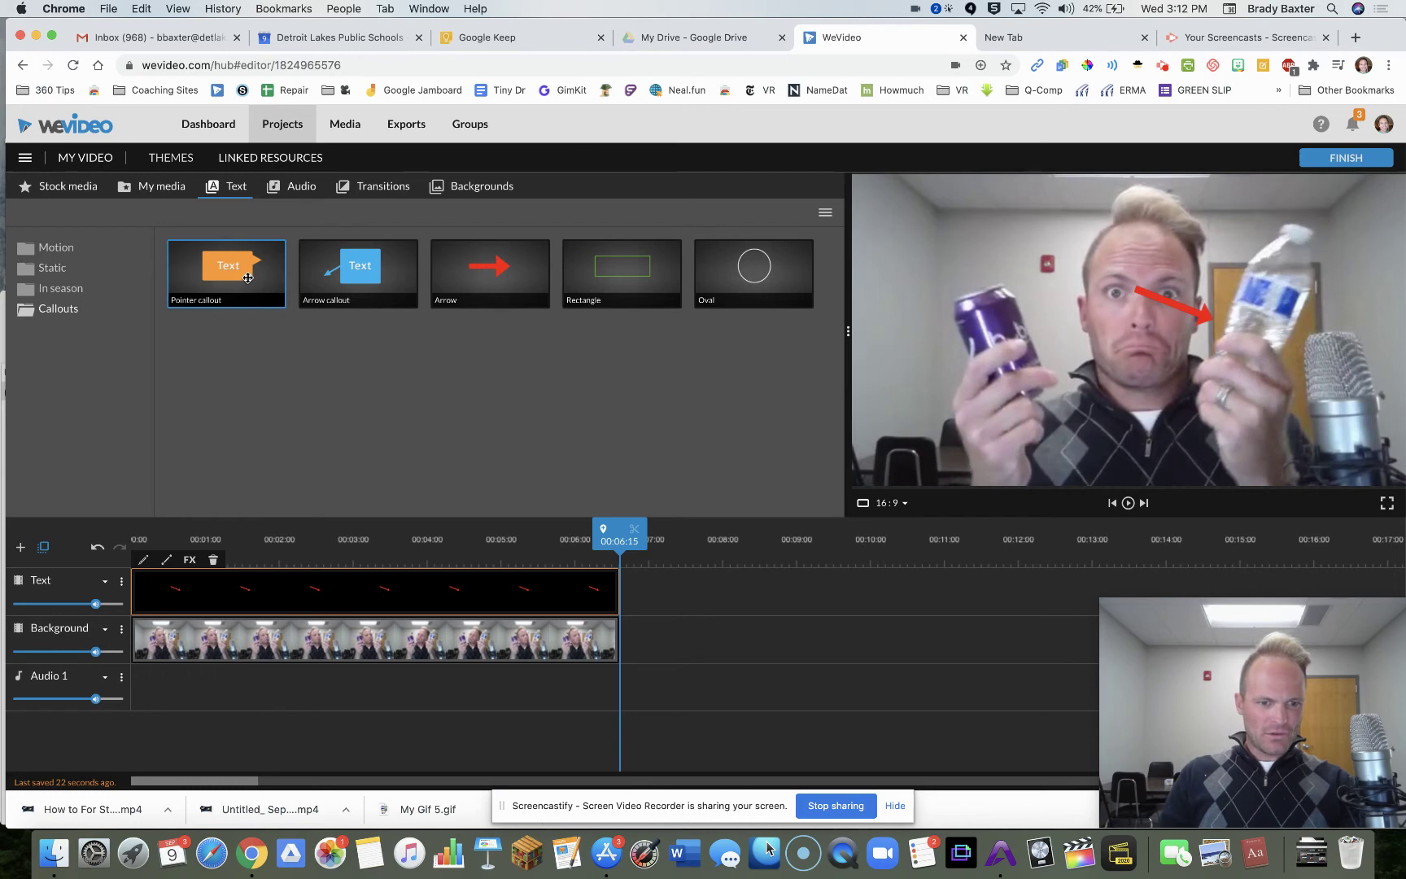
- Add a Video 1 track and place a 'Sample text' Pointer callout on it at the video's start
left_click(21, 547)
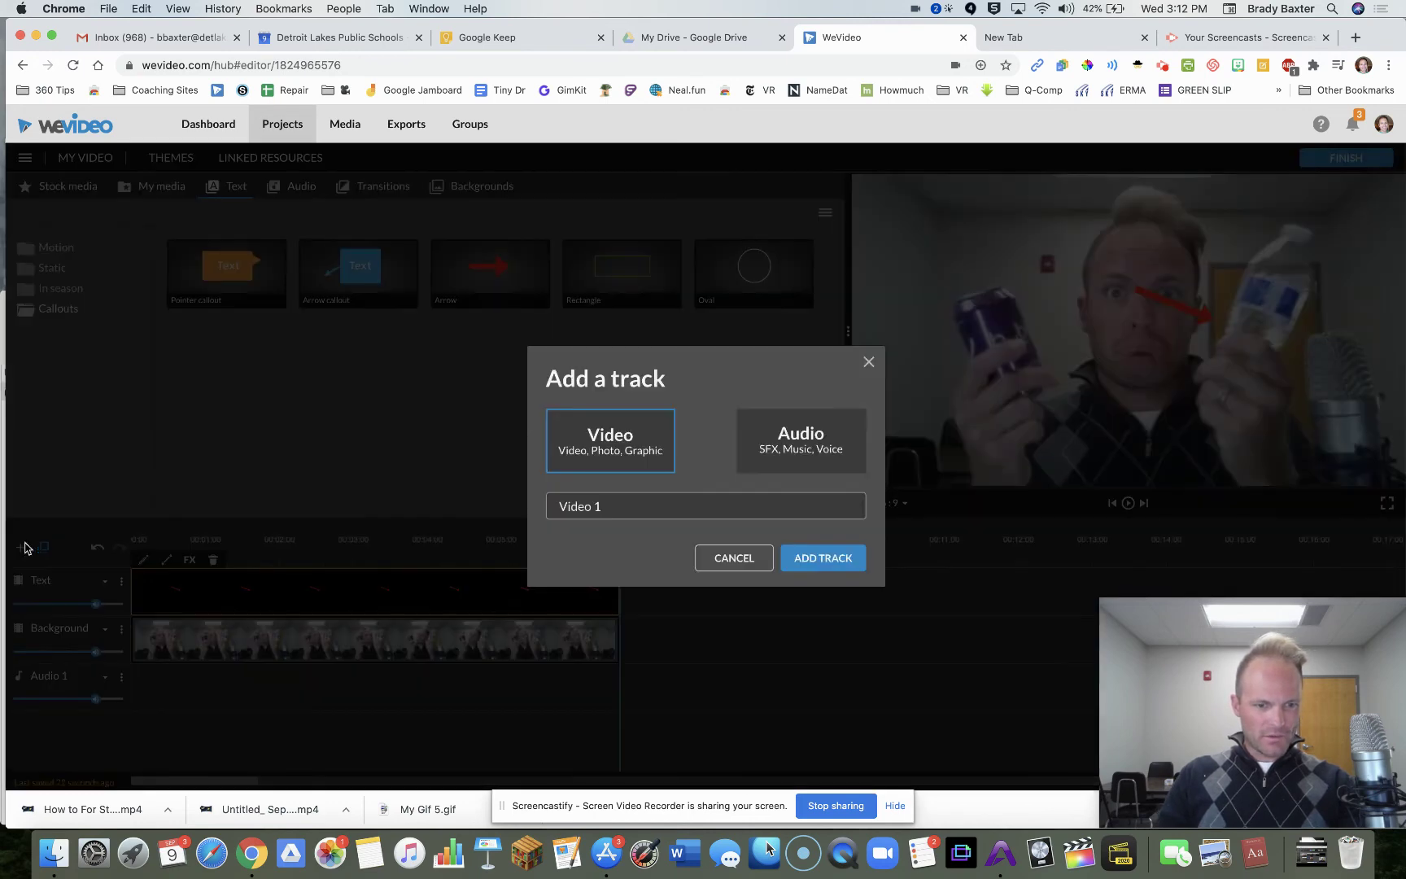
left_click(840, 555)
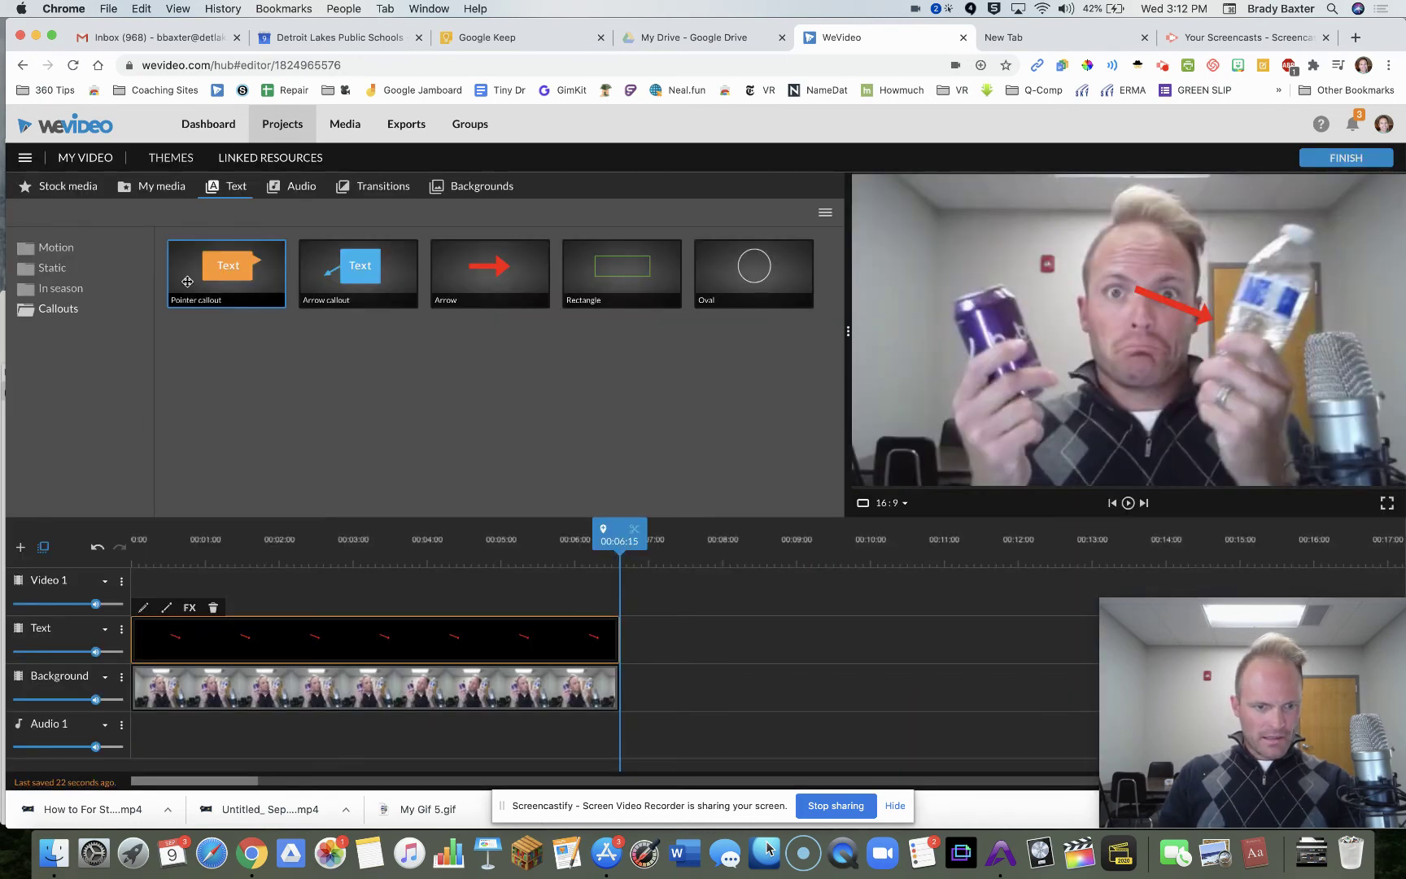
left_click_drag(187, 280, 143, 579)
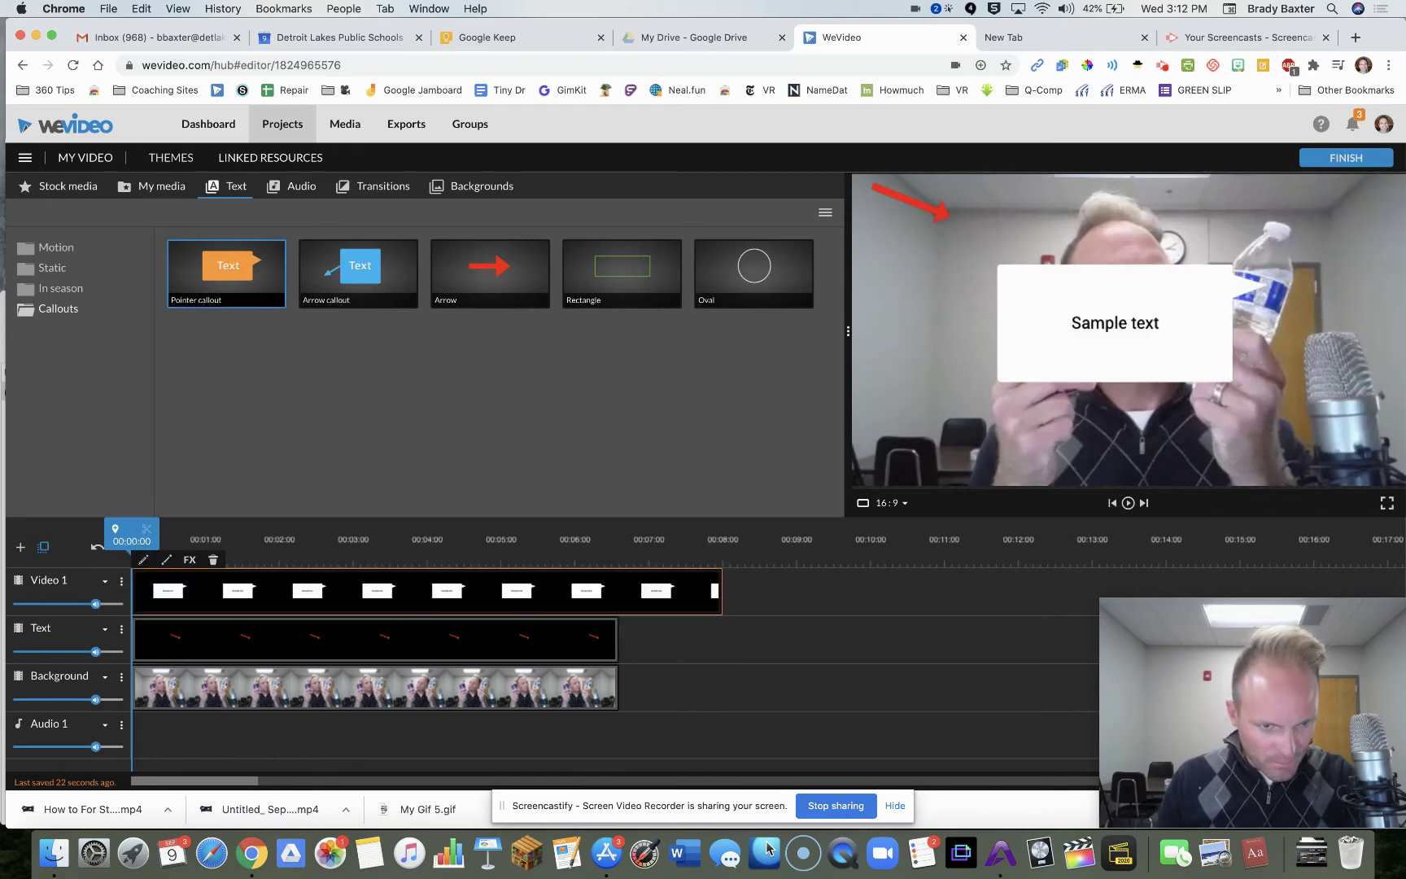
left_click(1153, 337)
left_click(1033, 357)
left_click(1106, 350)
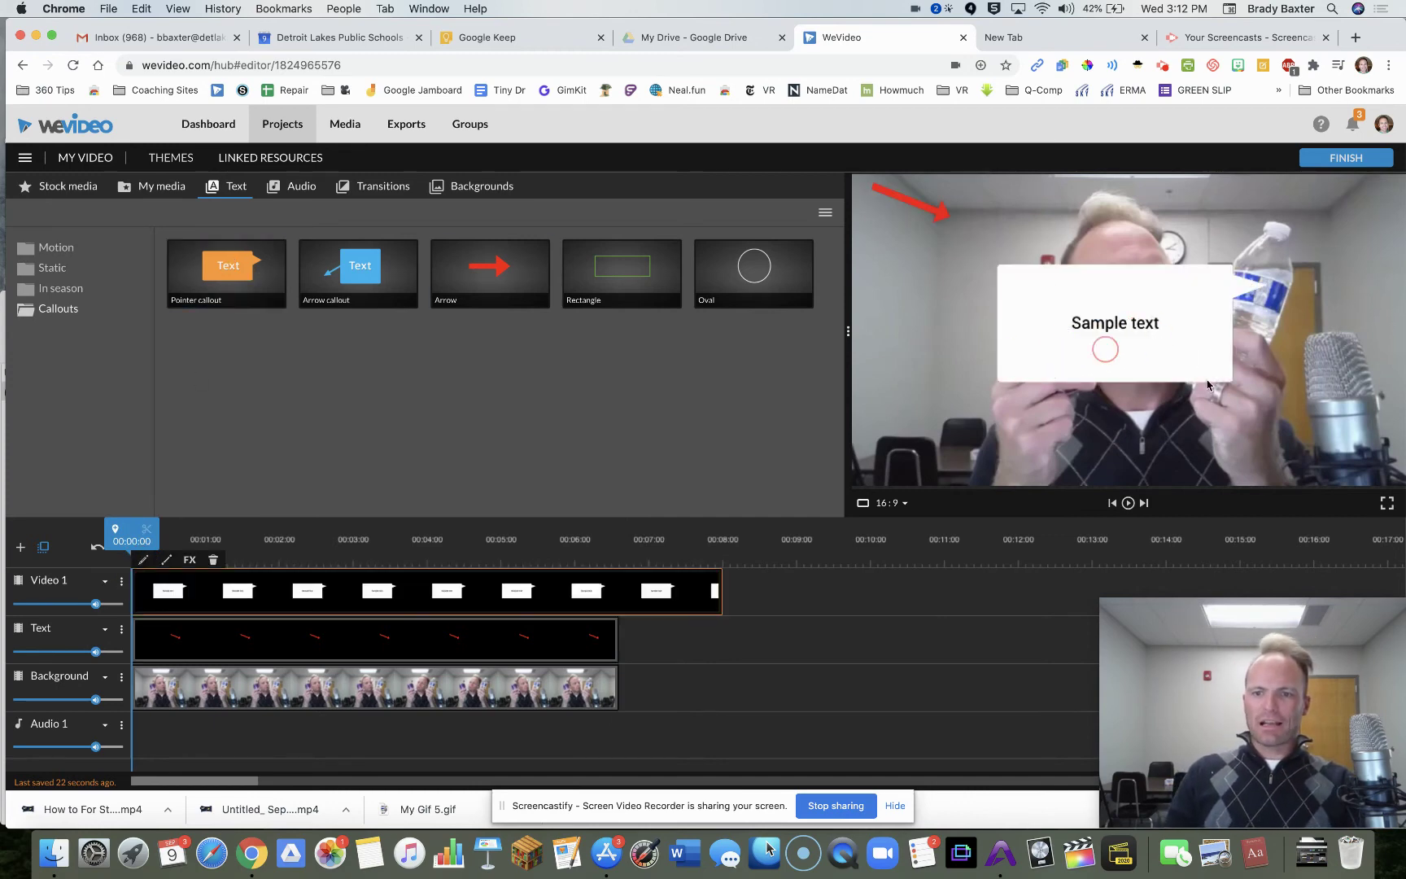
left_click(298, 592)
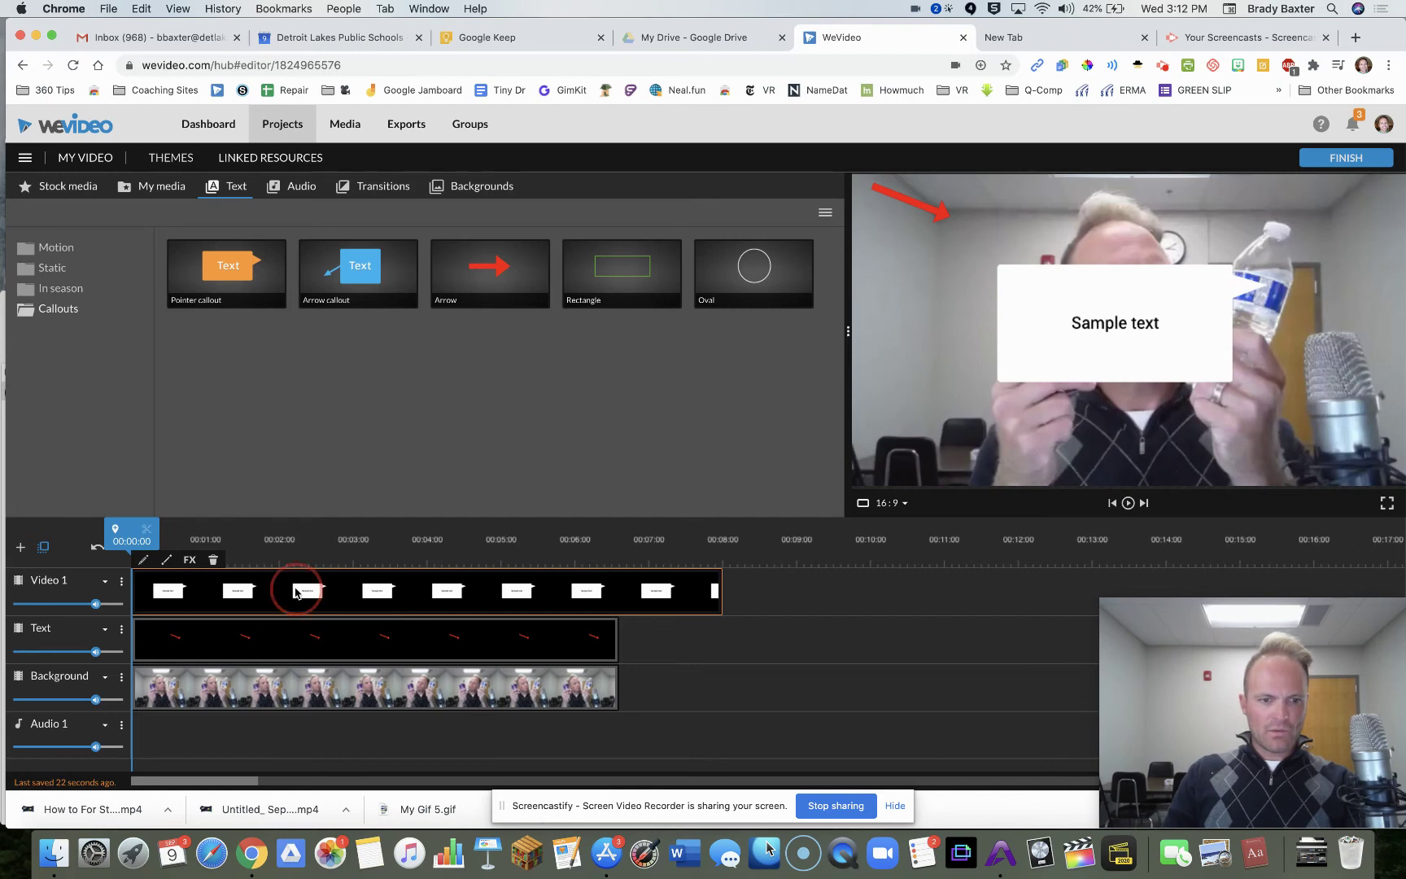
- Replace the pointer callout's 'Sample text' with 'Water is better!' and save the change
left_click(144, 561)
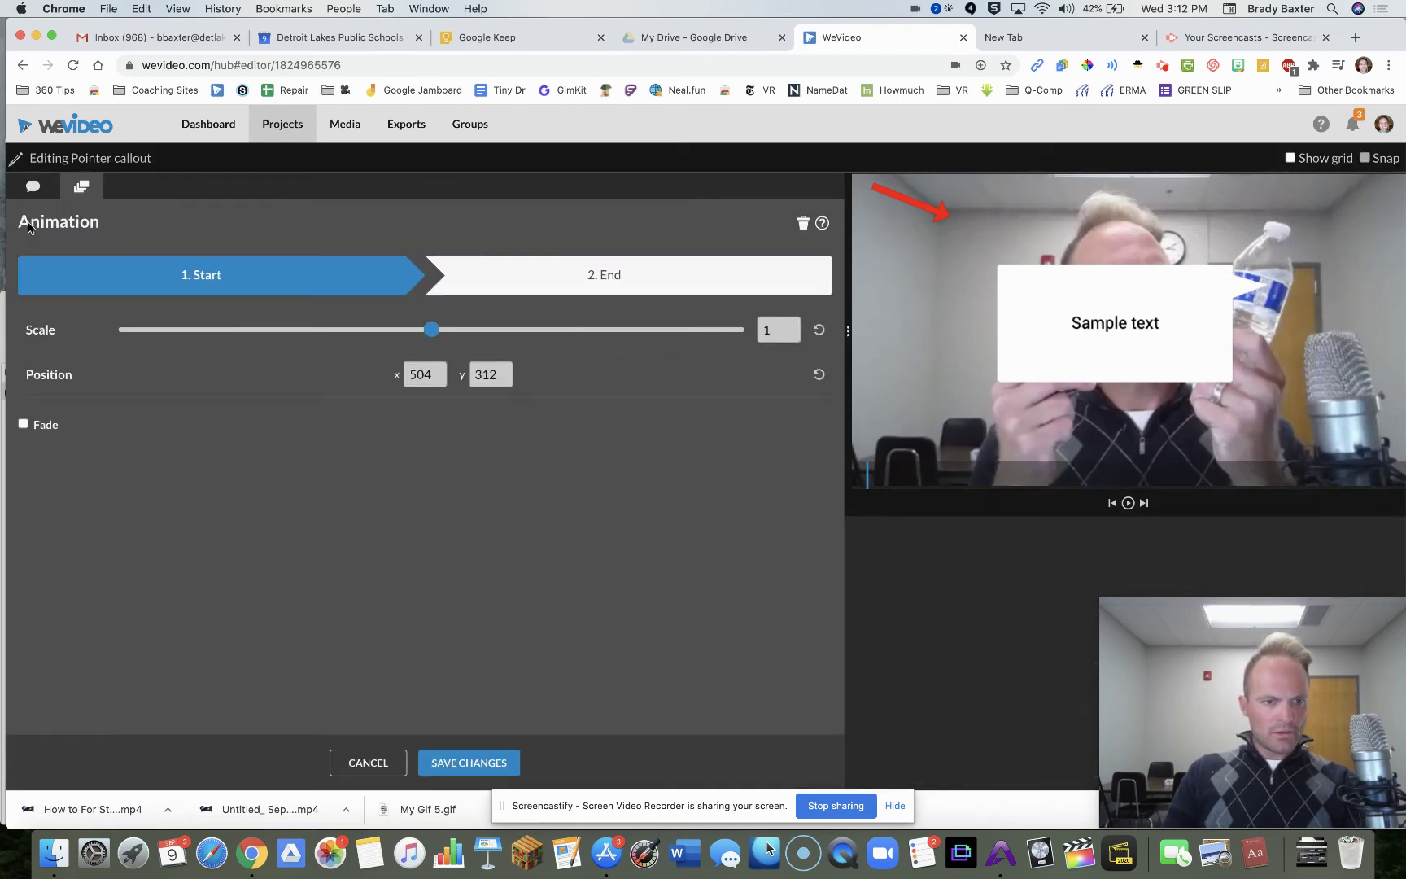
left_click(30, 188)
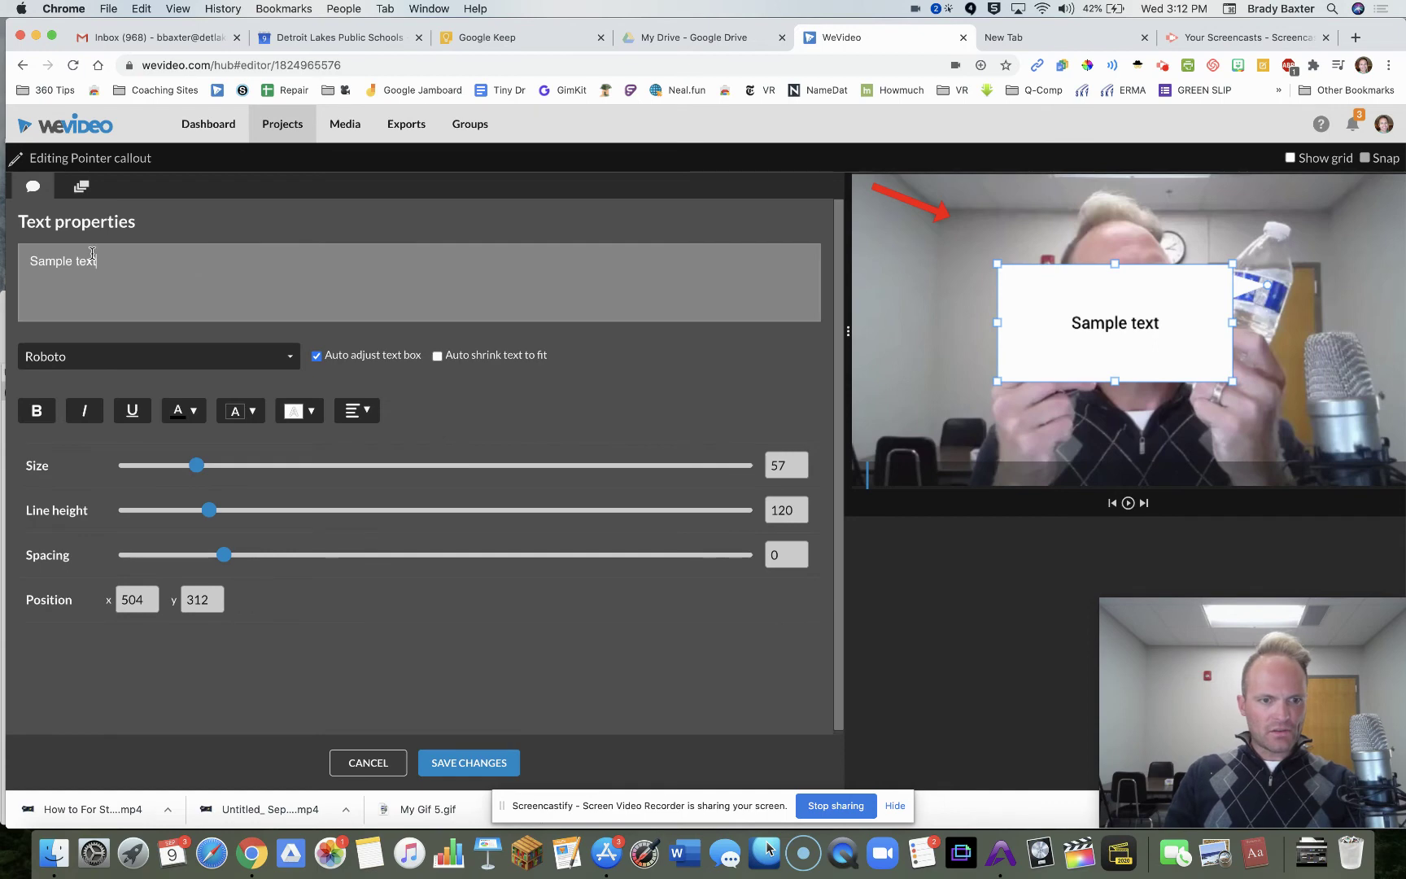
left_click_drag(104, 261, 18, 259)
type("ater W")
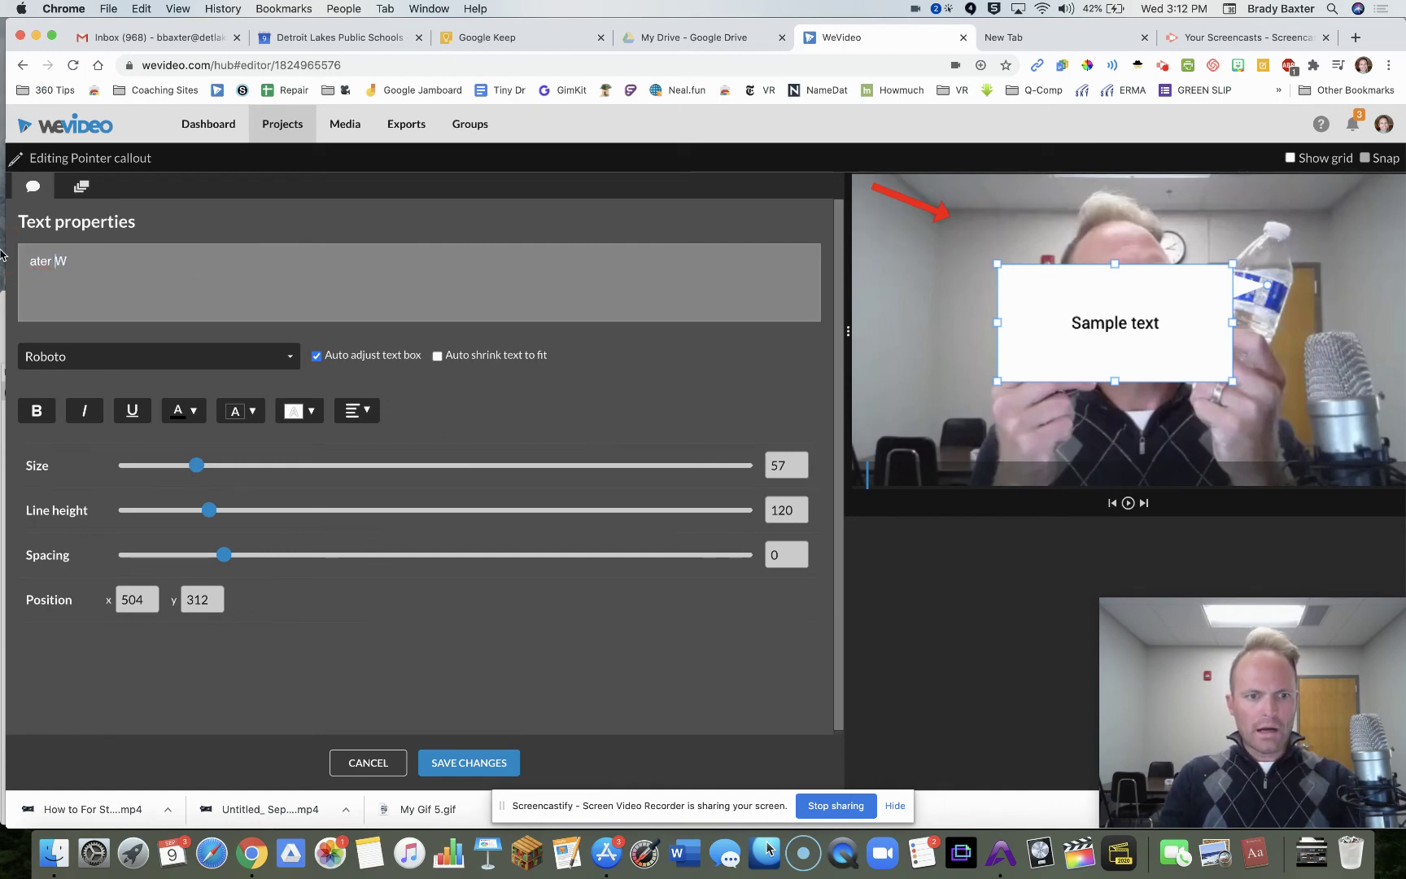
key("Left")
key("BackSpace")
key("BackSpace")
key("Right")
key("BackSpace")
key("BackSpace")
key("BackSpace")
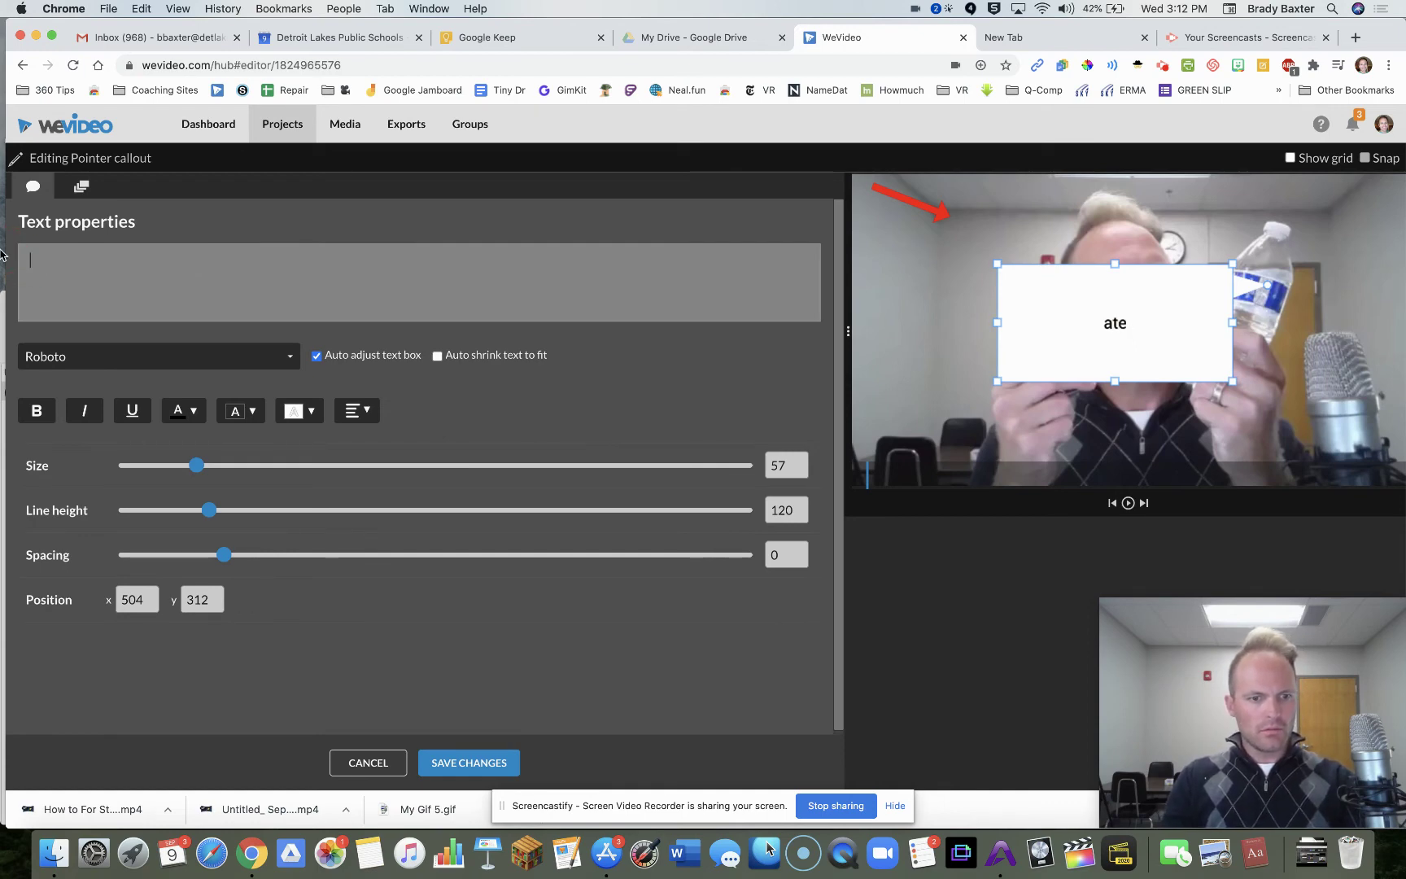
type("Water is bet")
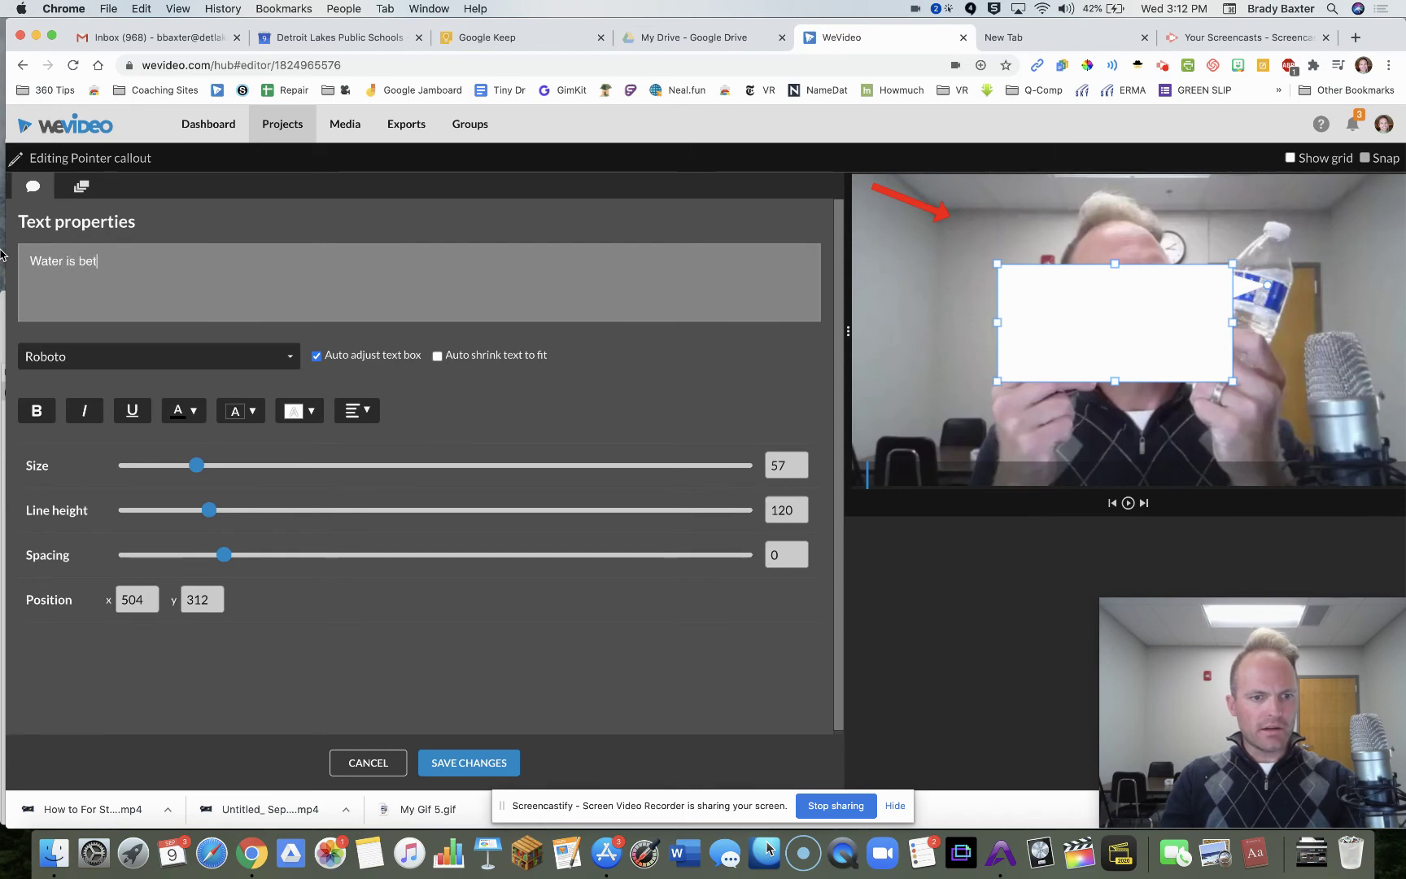
type("ter!")
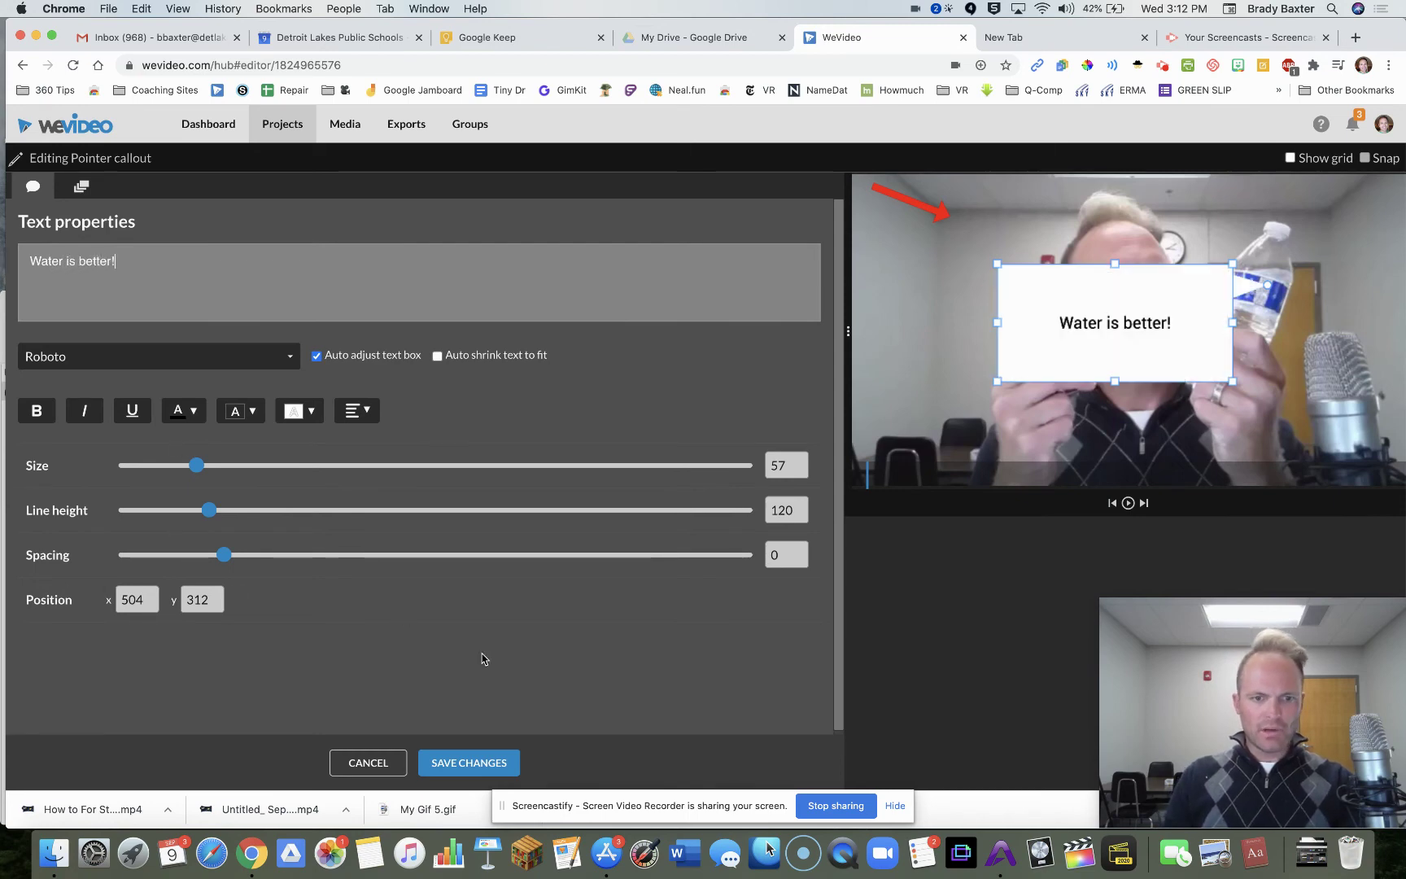
left_click(476, 764)
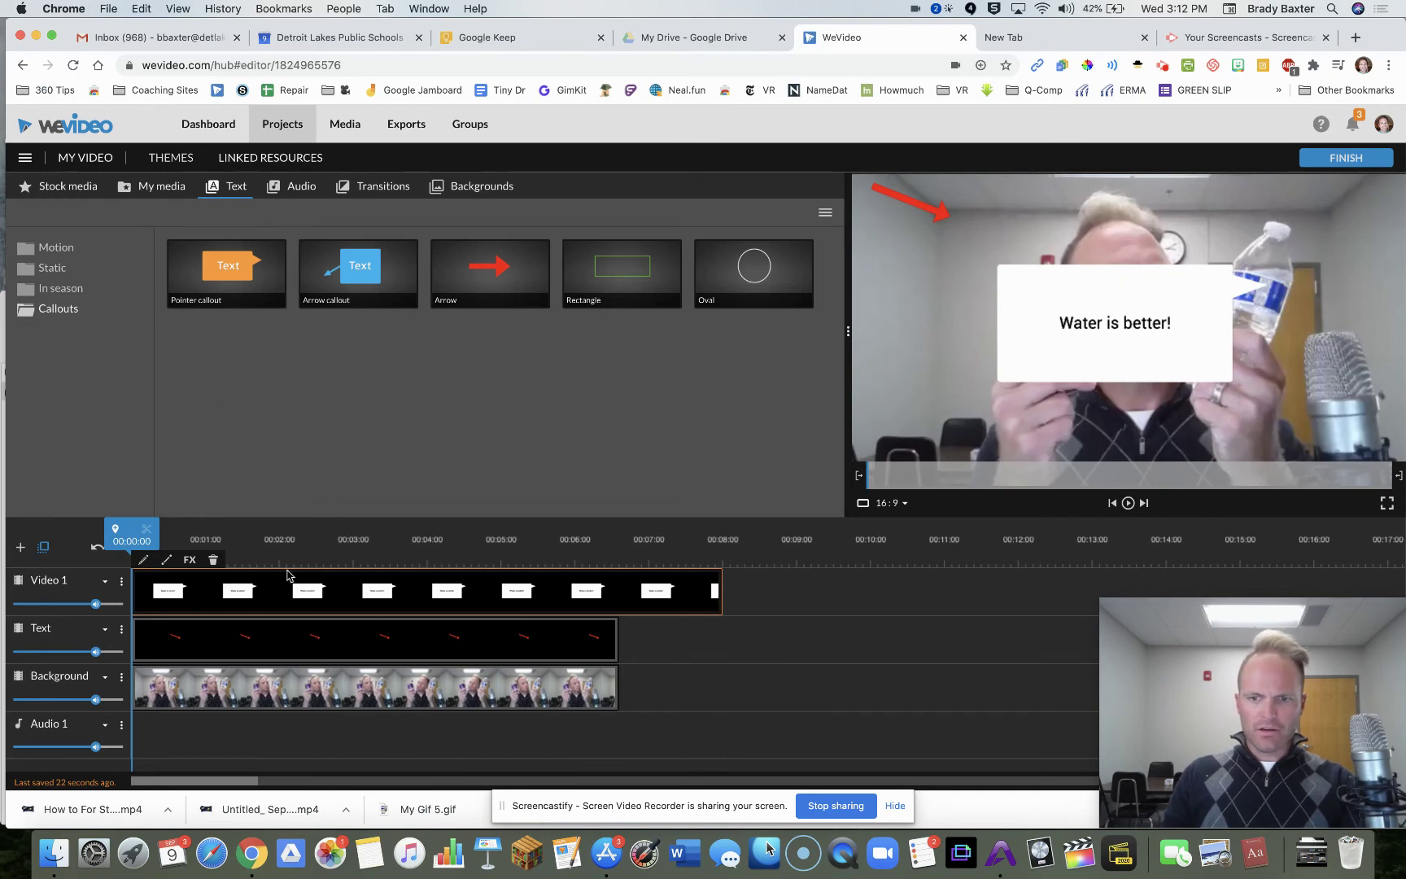
- Shrink the callout box, move it to the lower right at 741,884, aim its tail at the bottle, and save
left_click(142, 560)
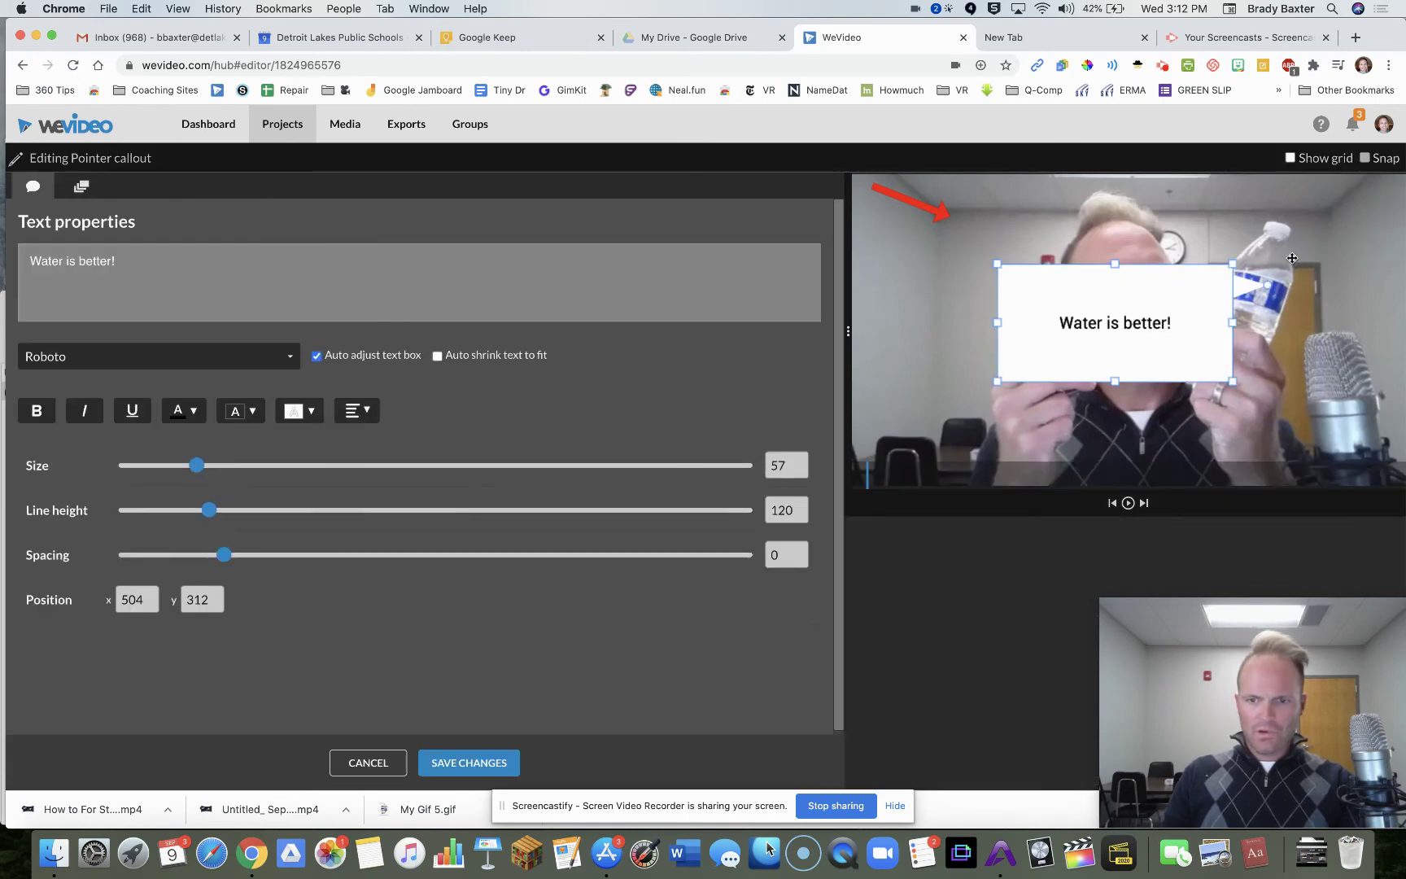
left_click_drag(1231, 263, 1137, 336)
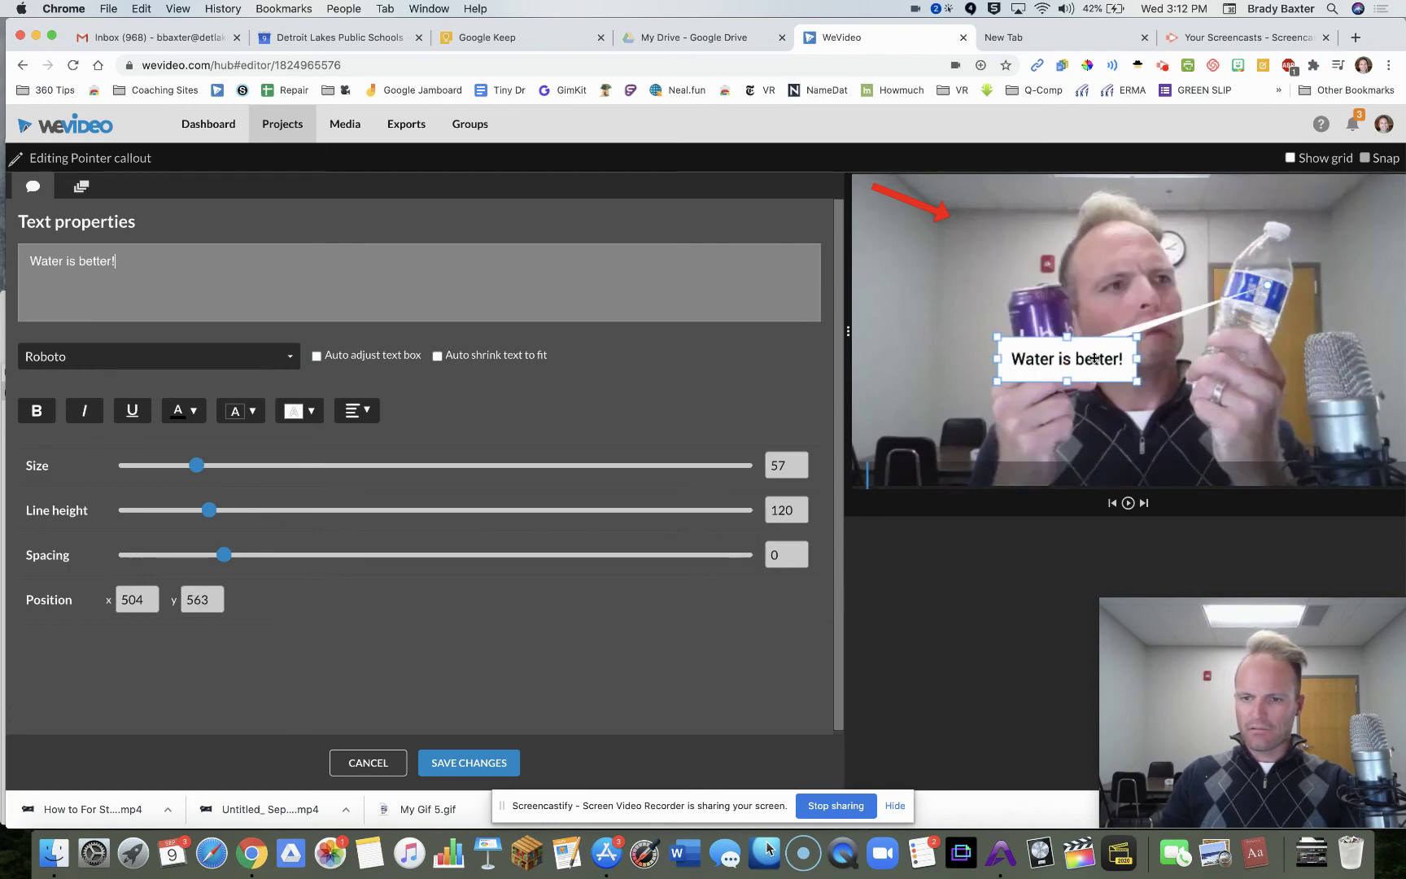
left_click_drag(1055, 367, 1016, 432)
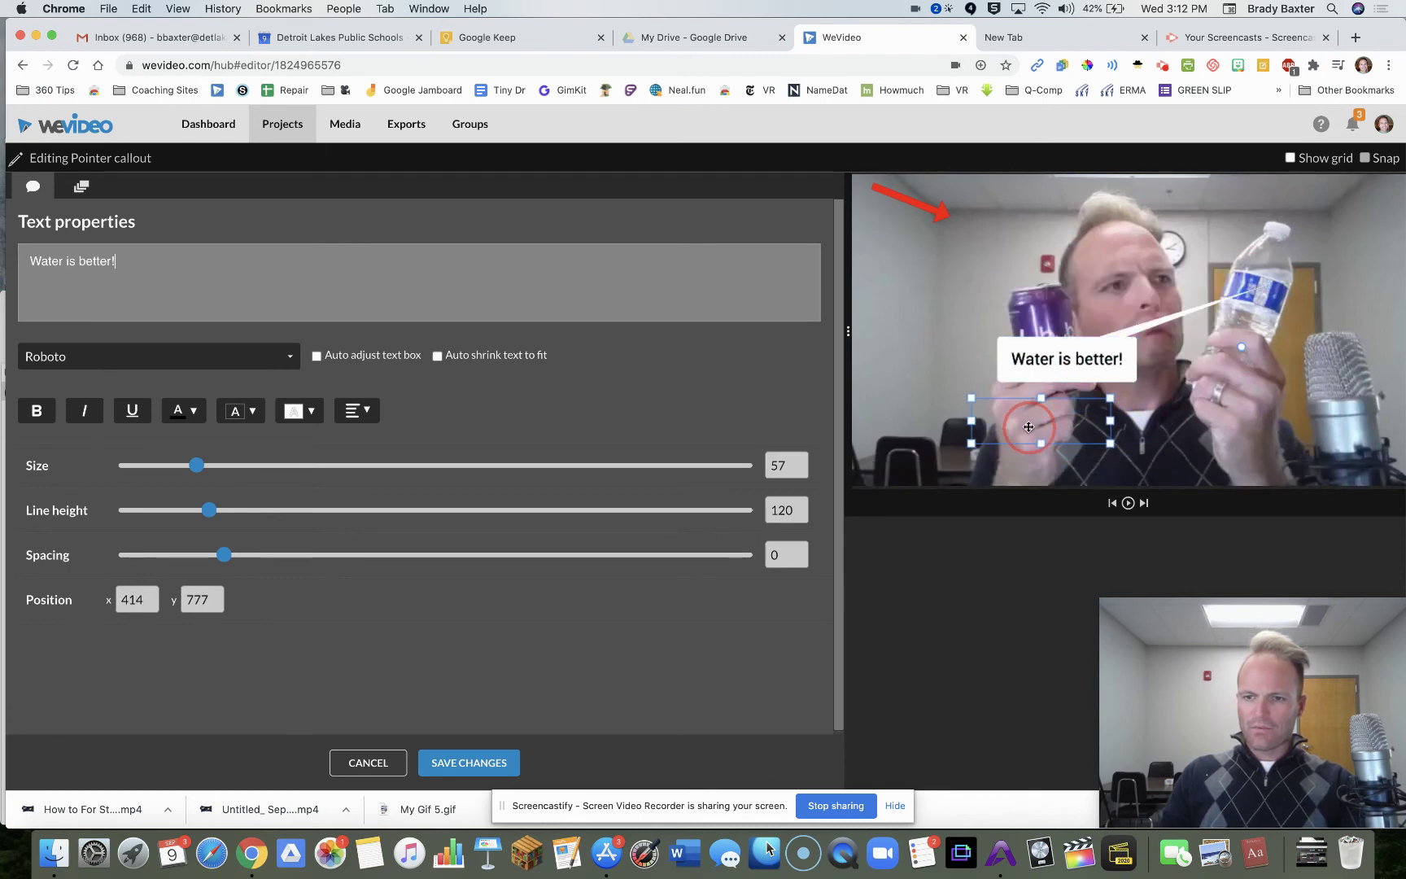
left_click_drag(1241, 350, 1229, 313)
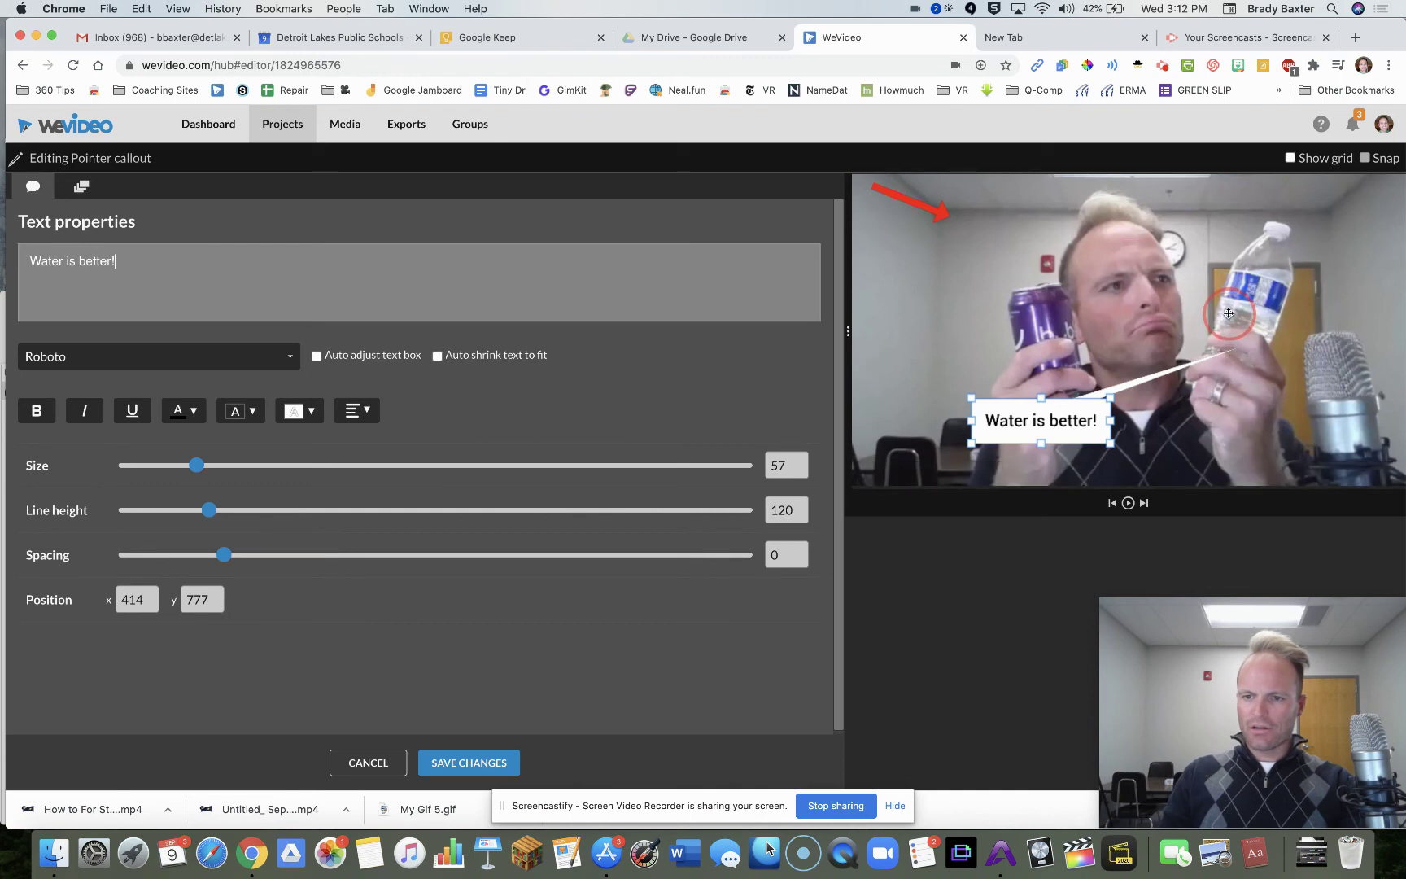
left_click_drag(1086, 423, 1189, 452)
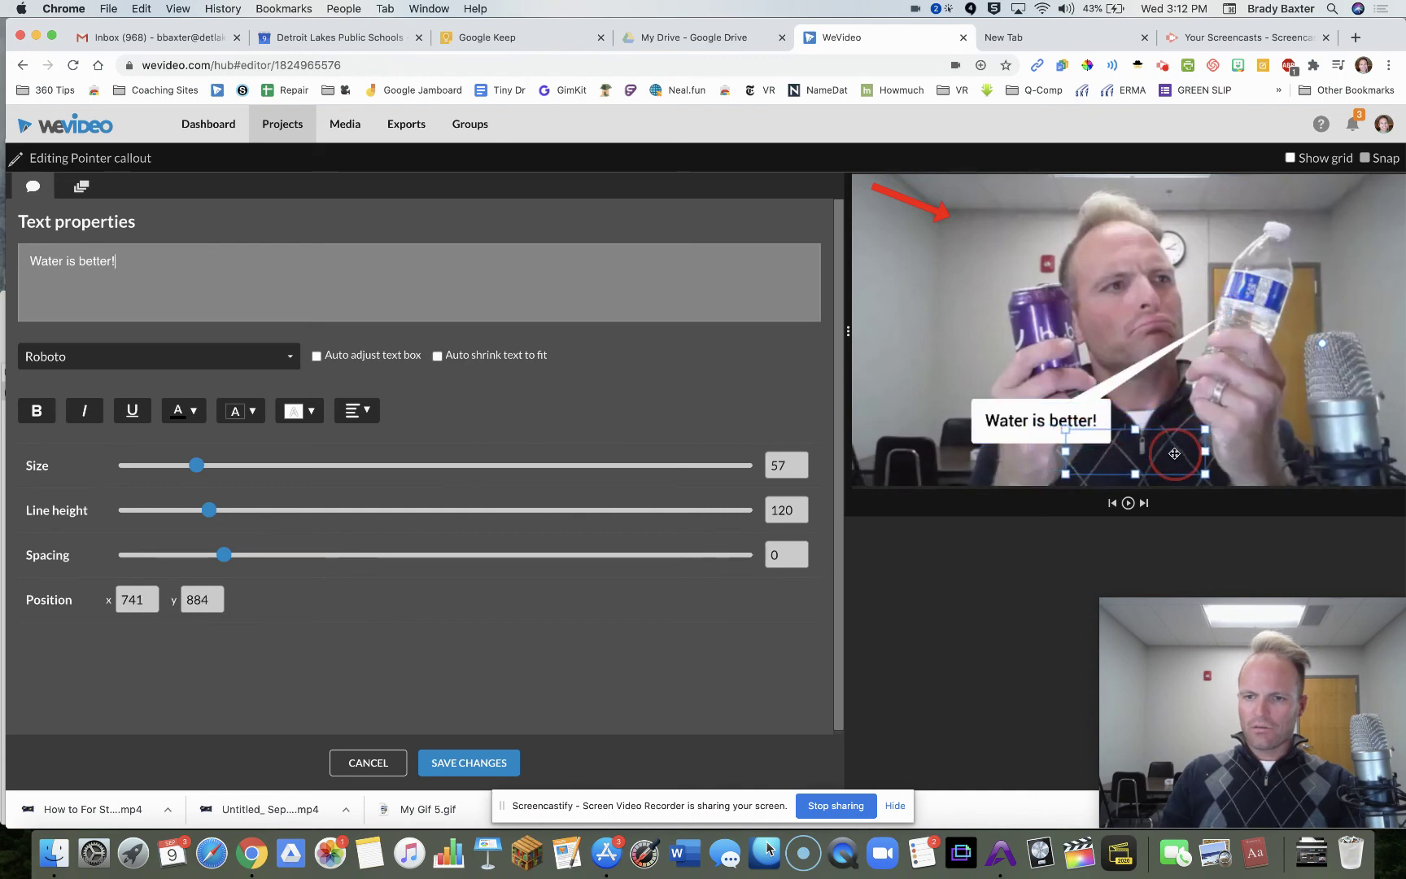
left_click_drag(1225, 318, 1275, 313)
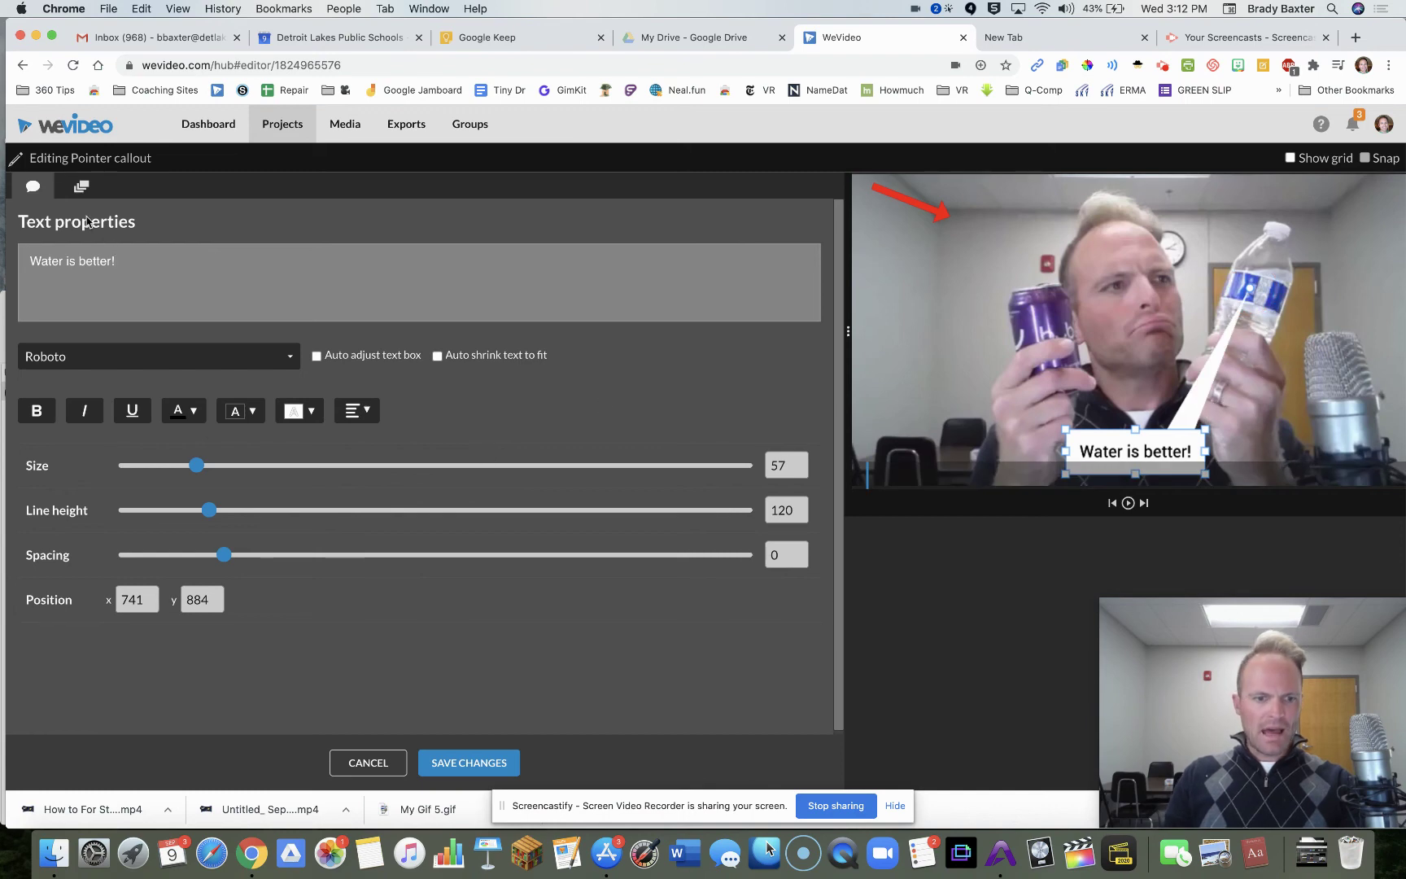
left_click(446, 763)
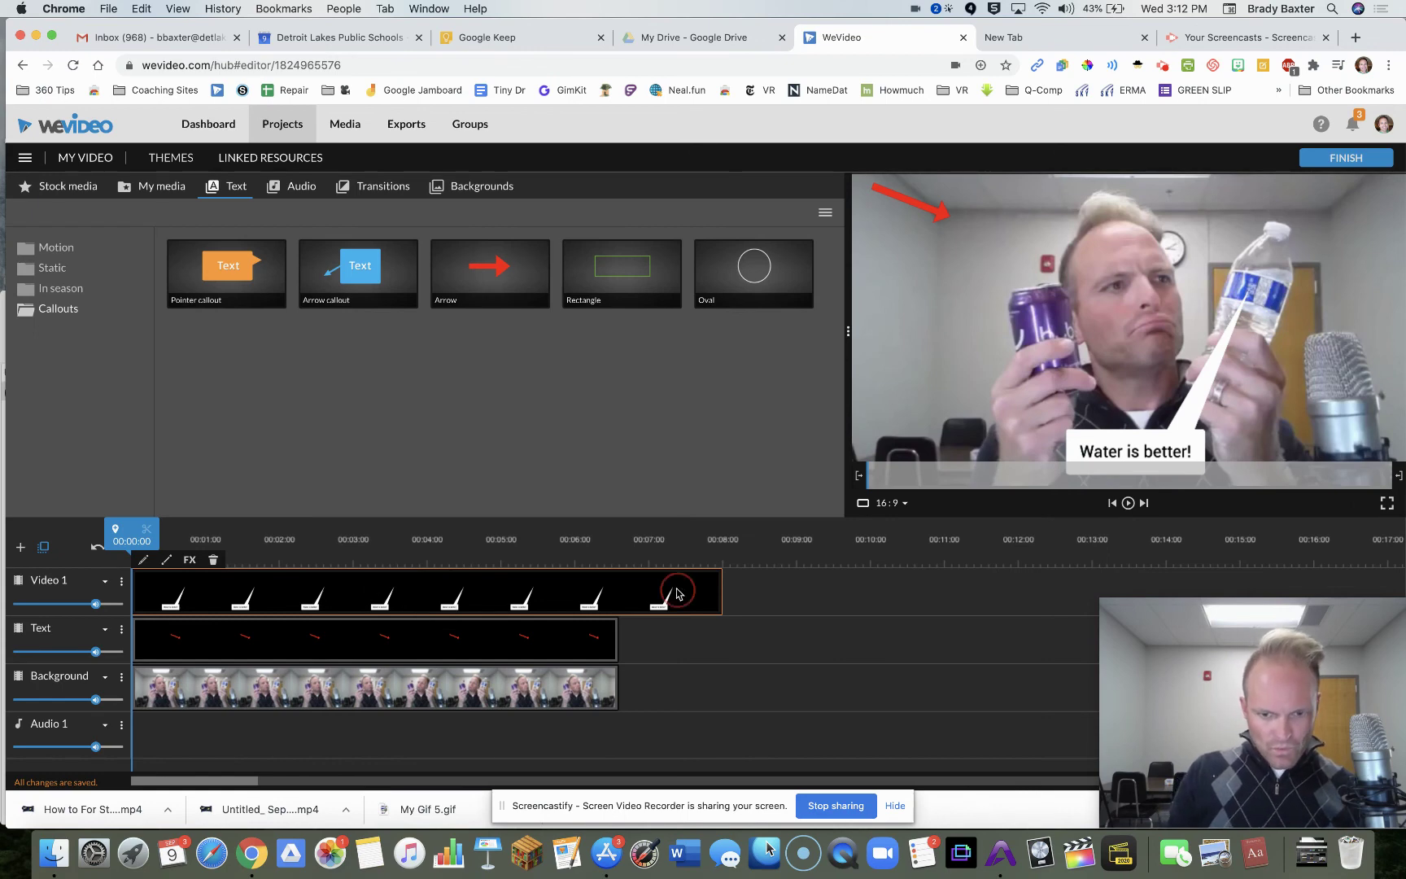
- Trim the 'Water is better!' callout clip to span 00:04:14–00:06:15, then return the playhead to 0
left_click(270, 592)
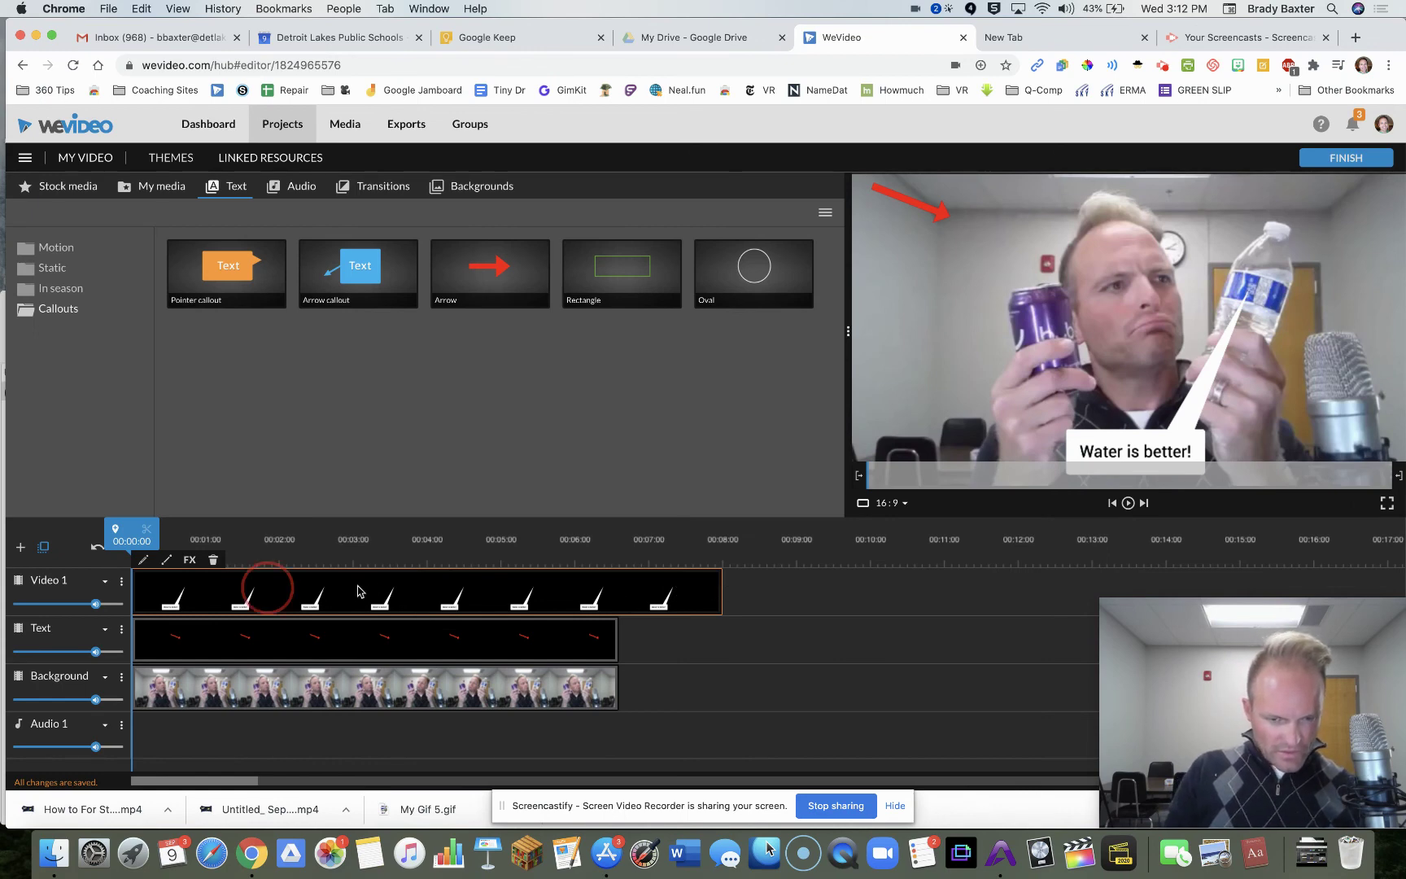
left_click_drag(720, 584, 619, 569)
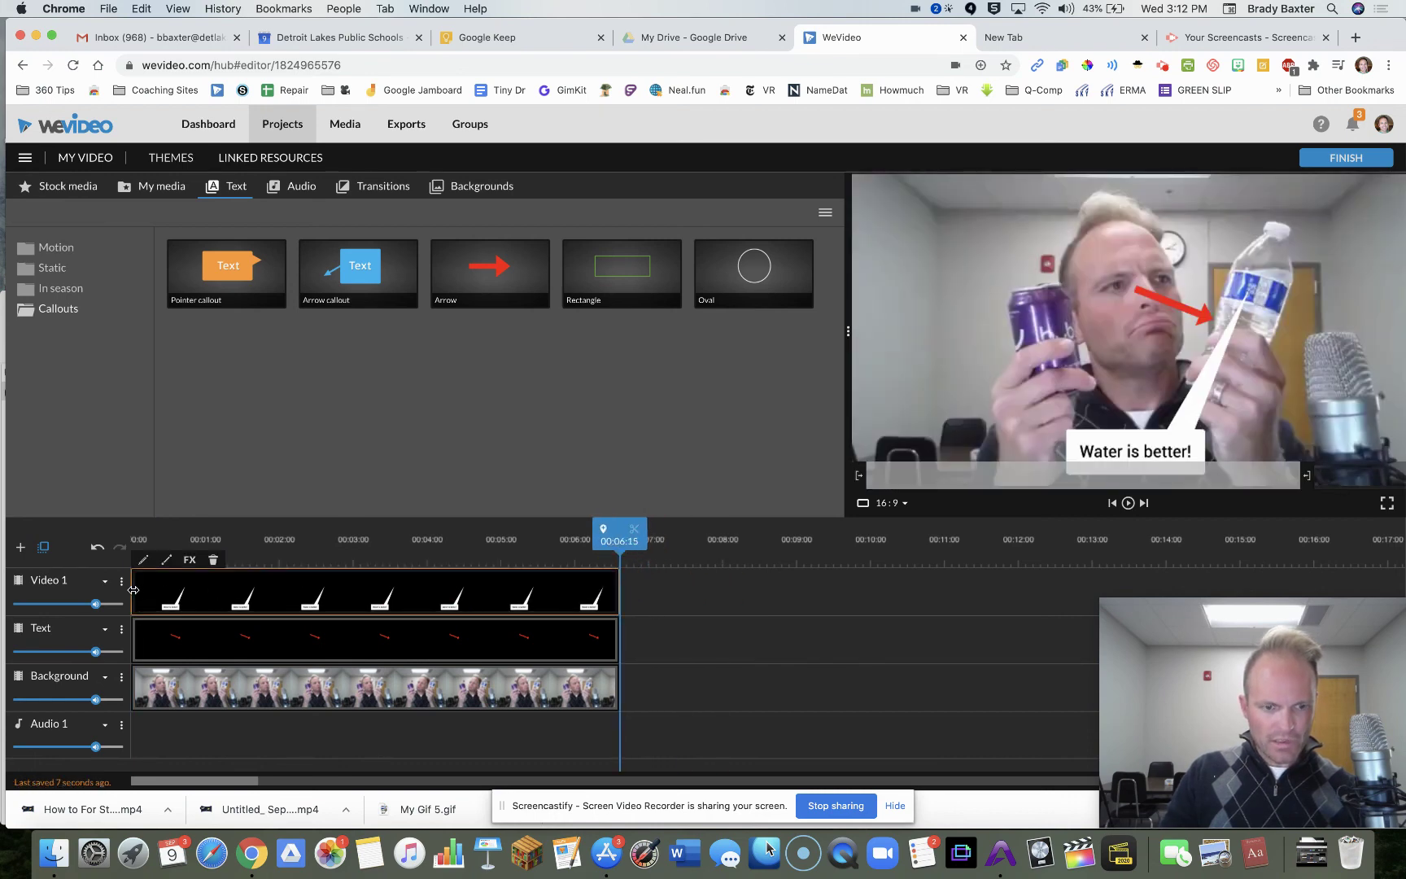
left_click_drag(133, 589, 471, 595)
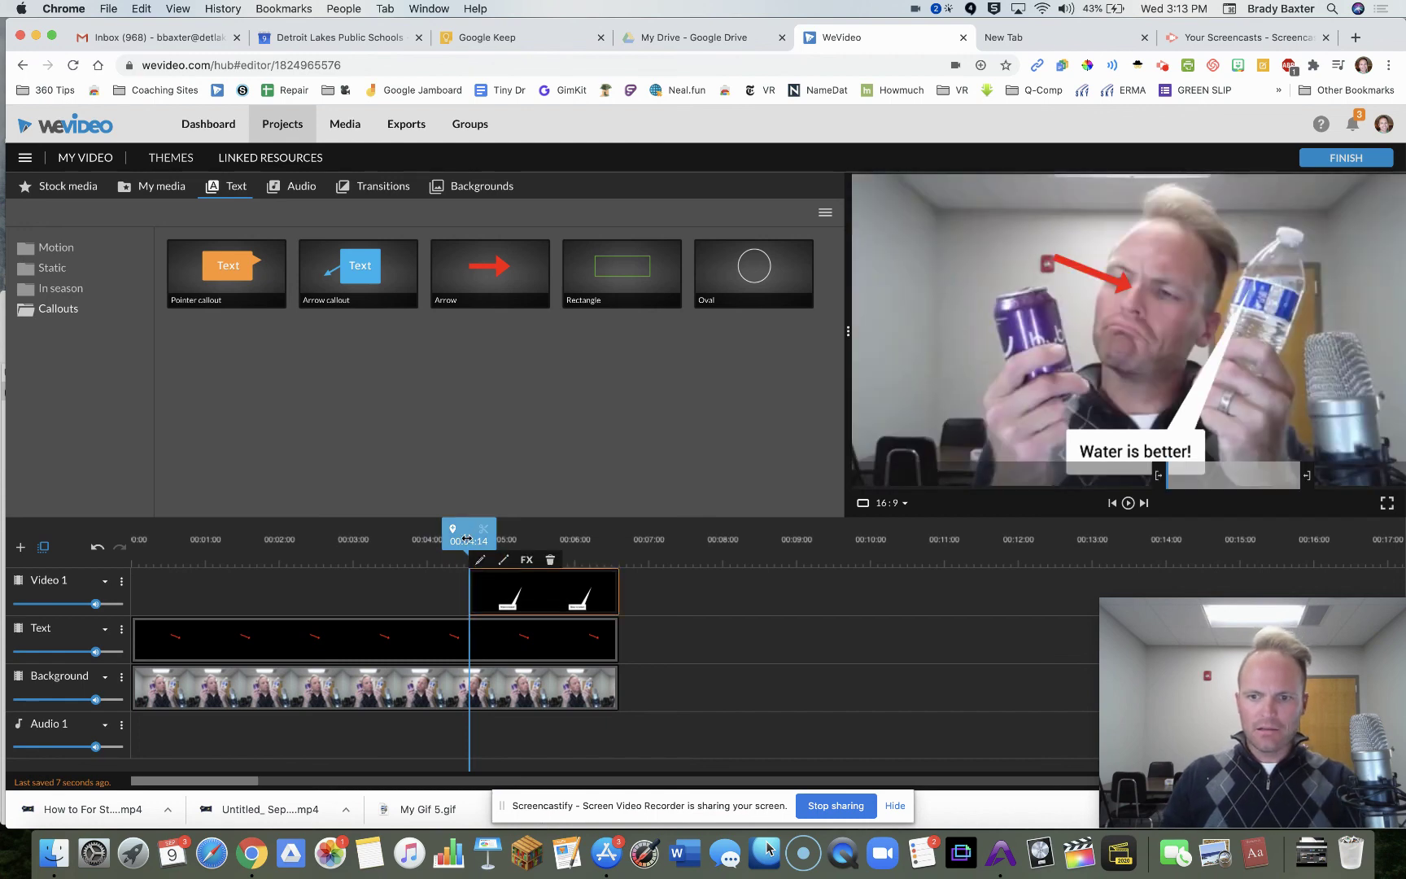
left_click_drag(466, 538, 119, 565)
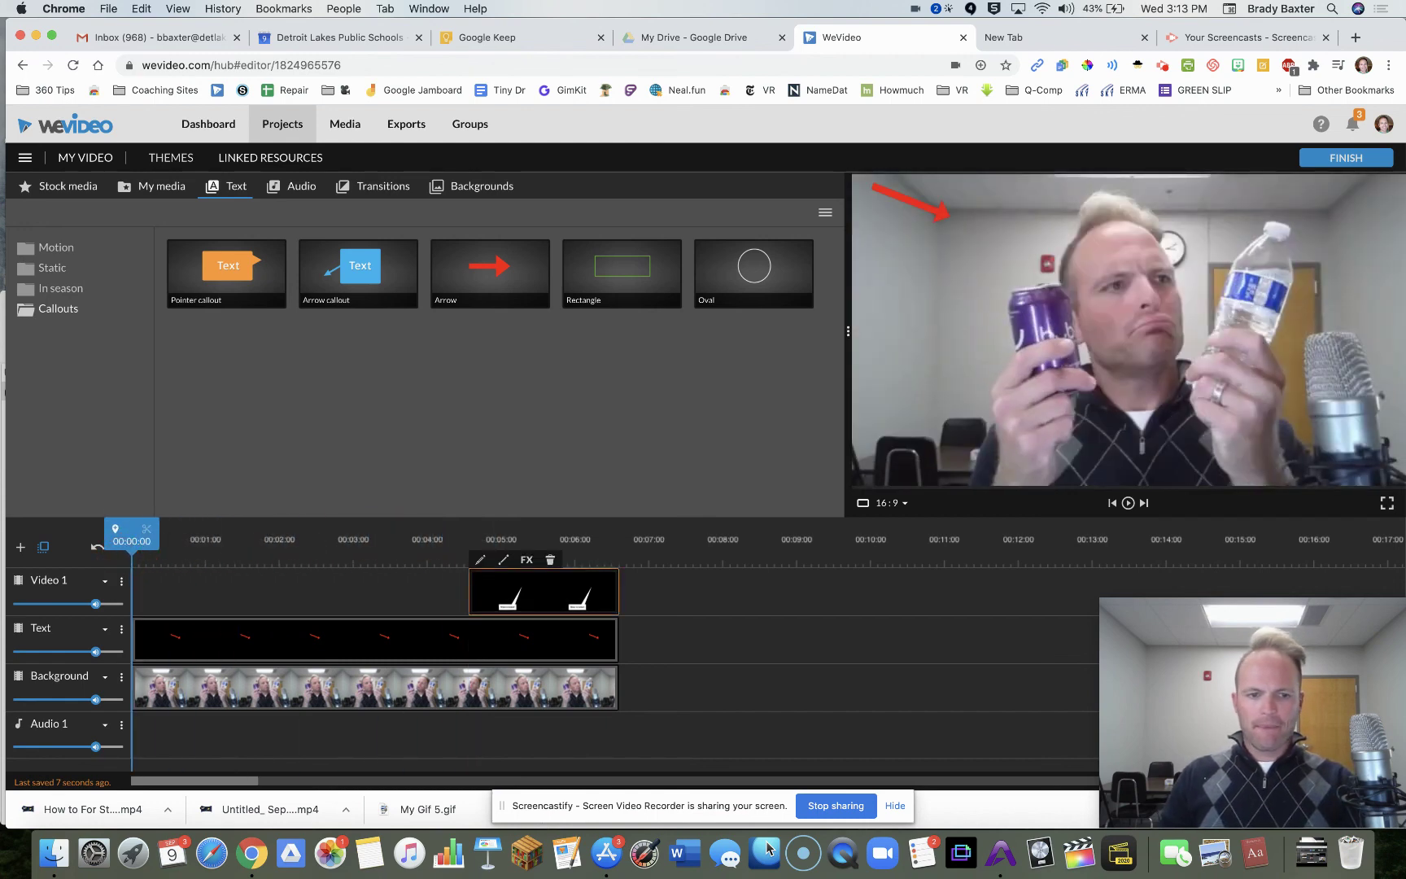
key("space")
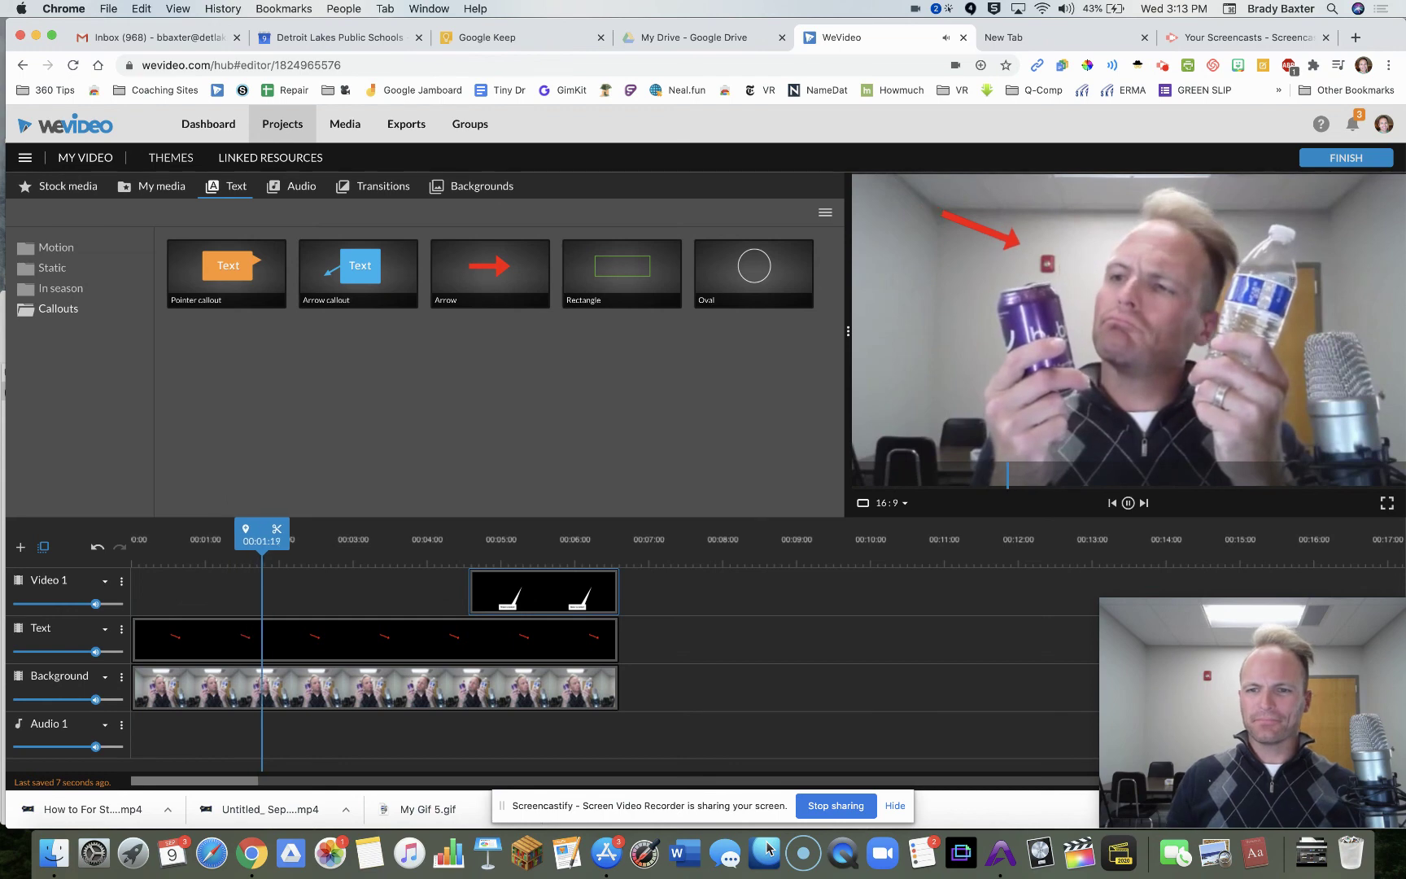